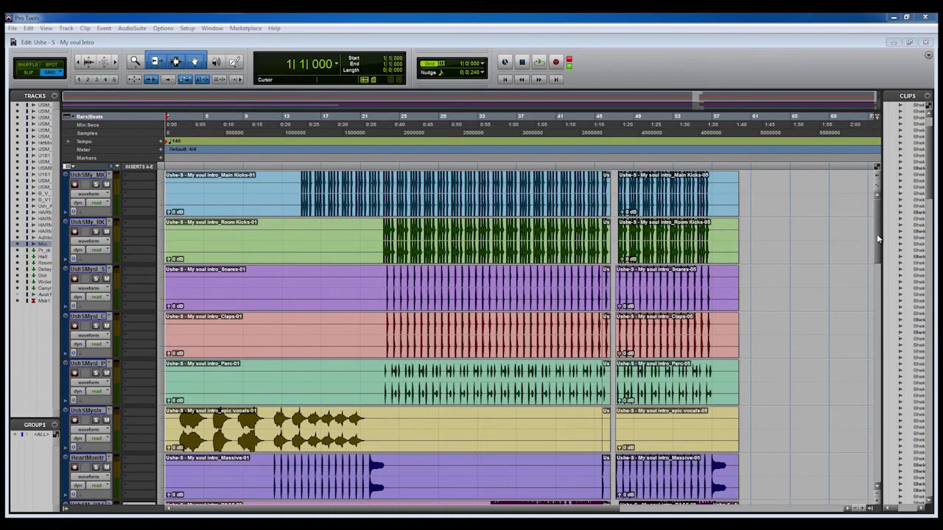
# Point out the first Main Kicks and Room Kicks clips in turn and return to the session start
pyautogui.scroll(5, 782, 236)
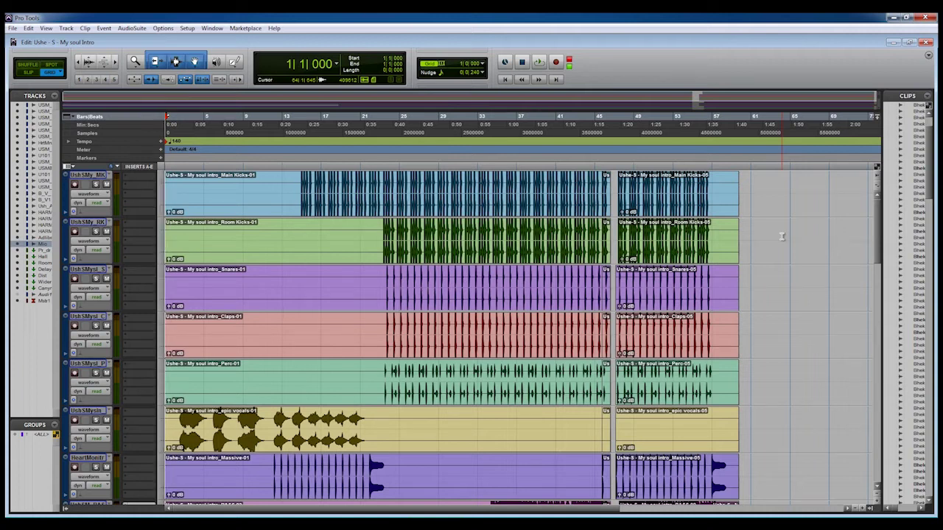
pyautogui.hotkey('shift', 'Tab')
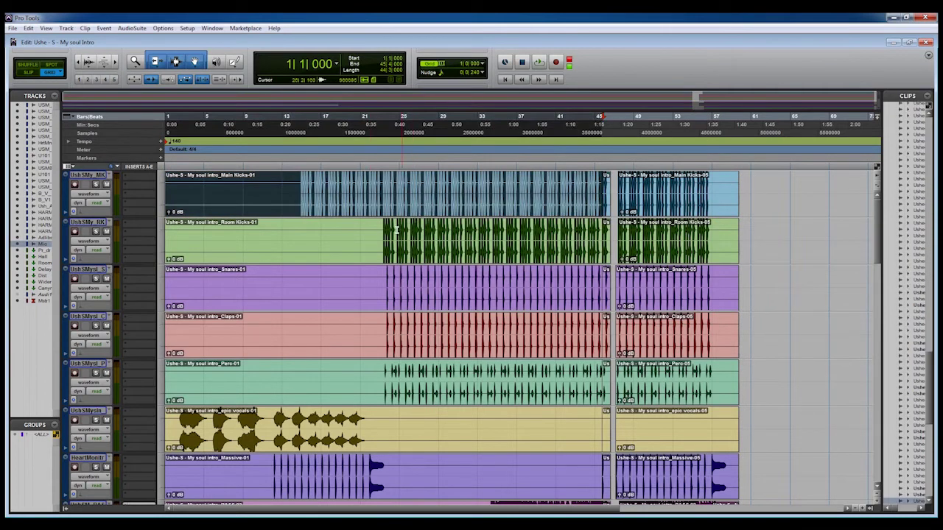
pyautogui.click(407, 259)
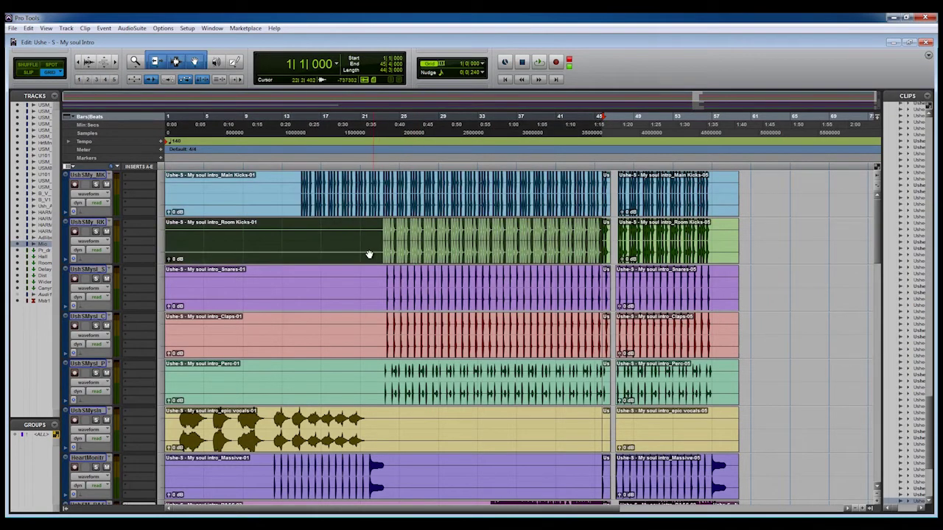
pyautogui.click(338, 254)
pyautogui.press('Return')
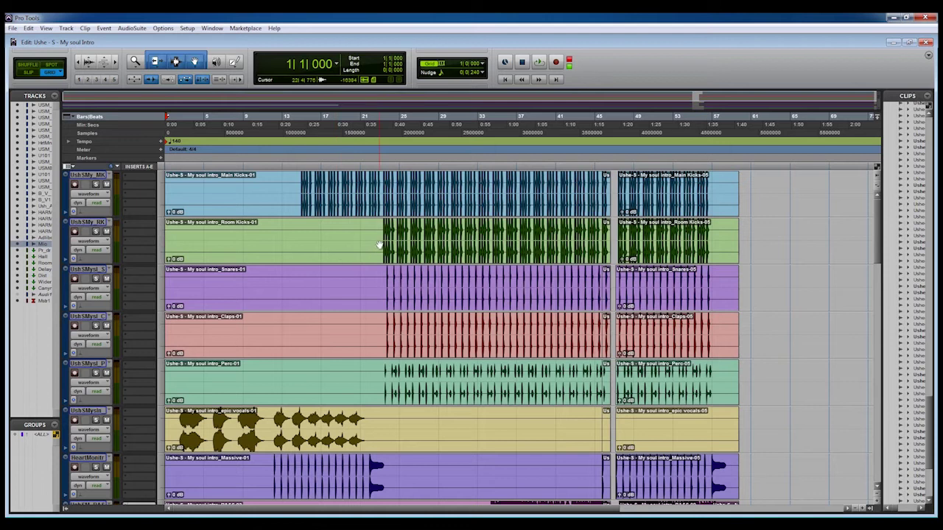
# Examine the kick, snare, clap and percussion entries up close through about bar 32, ending back at the full arrangement
pyautogui.hotkey('ctrl', ']')
pyautogui.hscroll(2, 425, 269)
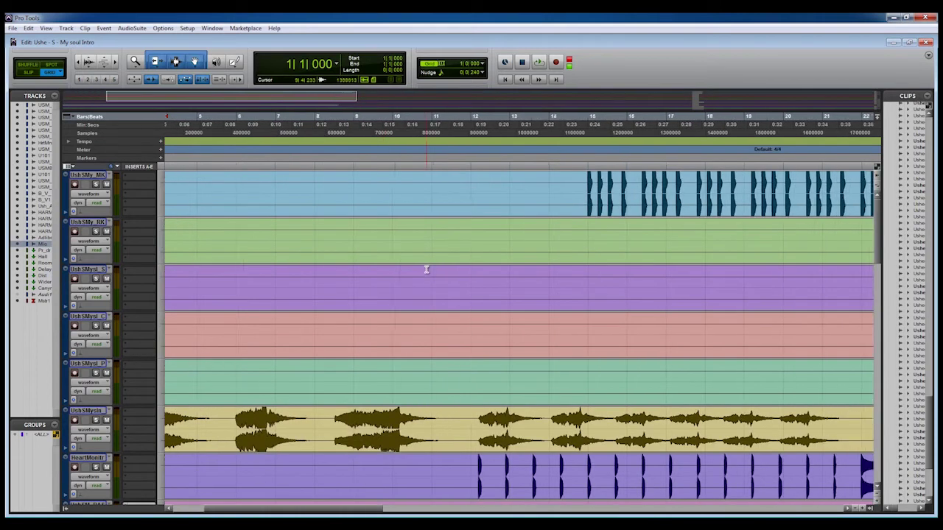
pyautogui.moveTo(373, 512); pyautogui.dragTo(482, 512)
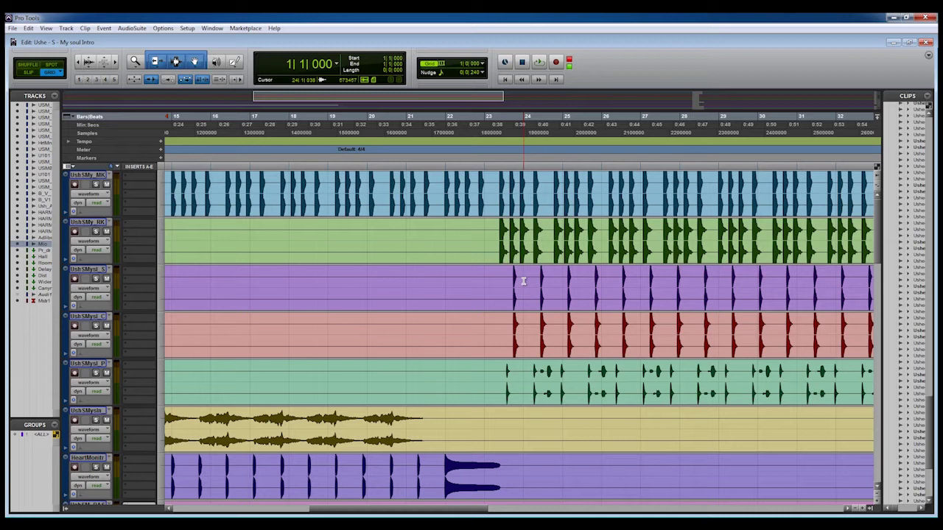
pyautogui.press('Return')
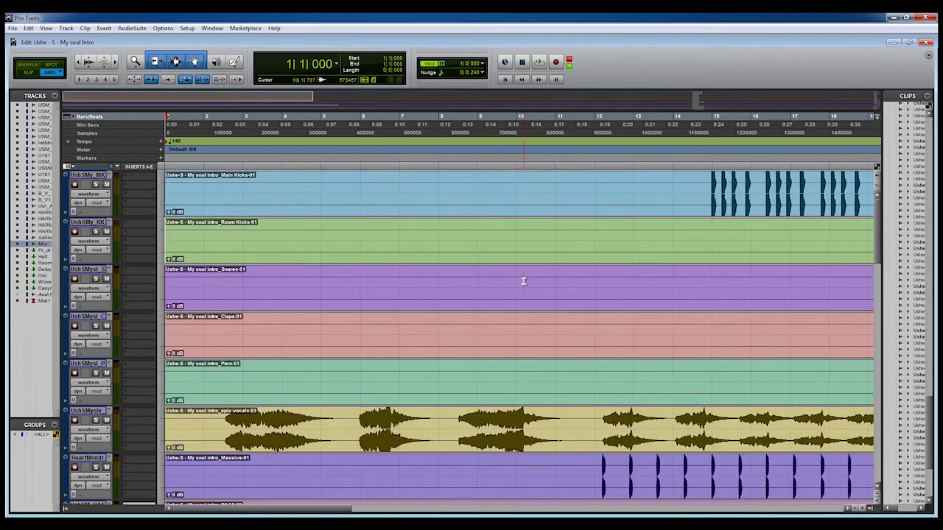
pyautogui.hotkey('ctrl', '[')
pyautogui.hotkey('ctrl', '[')
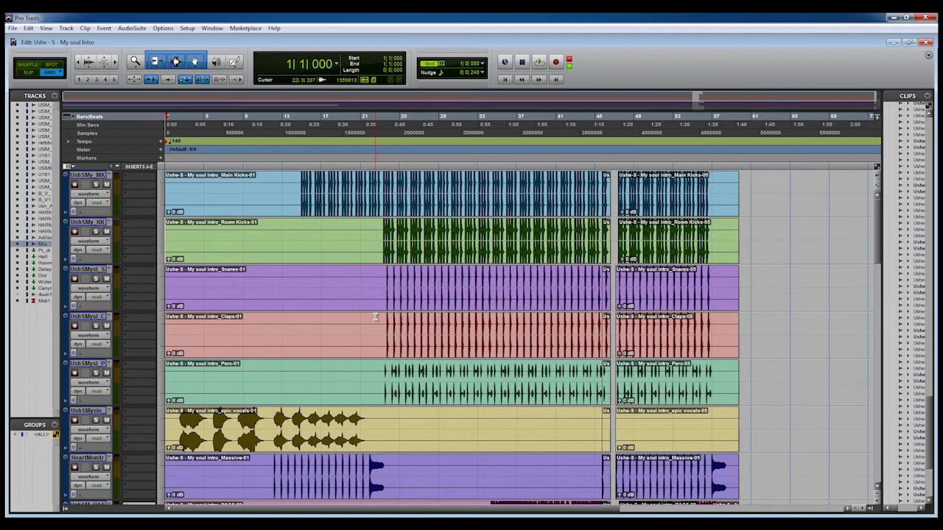
# Play the session from bar 1 to past bar 46 and stop playback
pyautogui.scroll(-3, 376, 317)
pyautogui.scroll(3, 377, 319)
pyautogui.press('space')
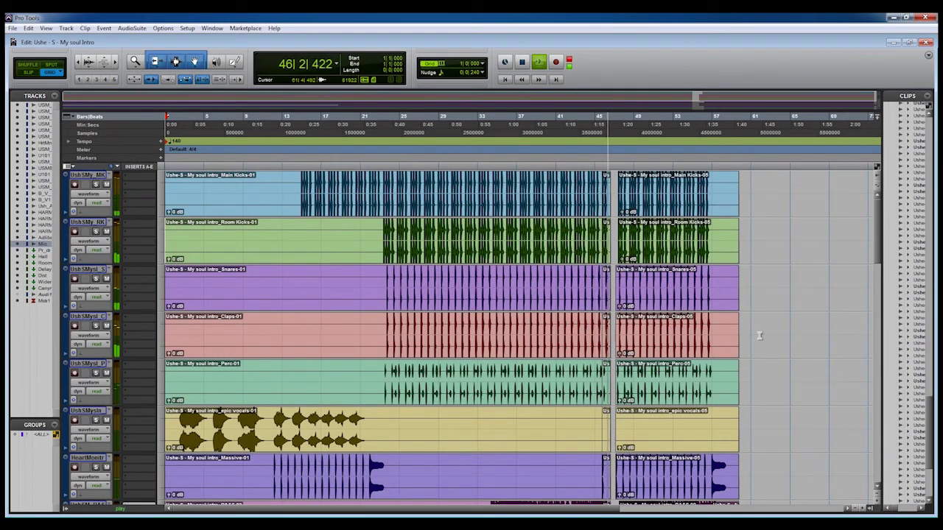
pyautogui.press('space')
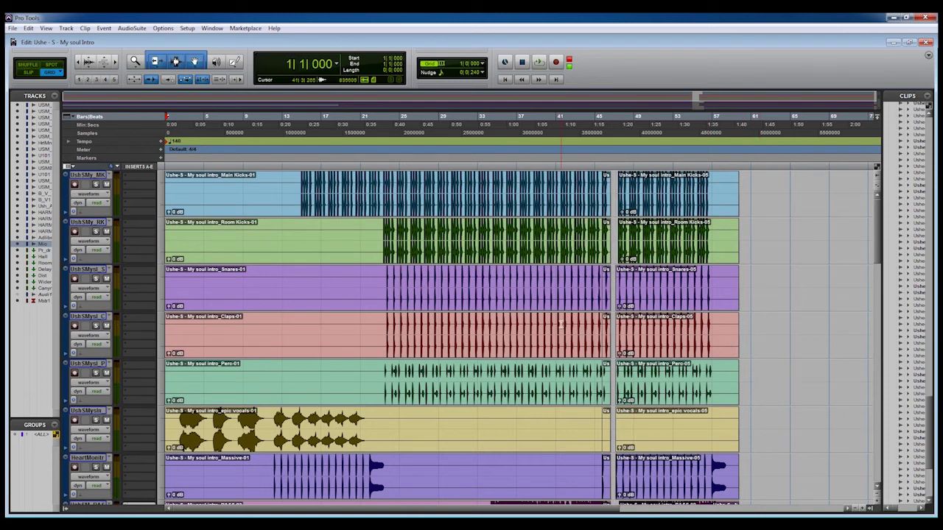
# Review the vocal tracks, marking bars 21 to 36 on the lead vocal and bars 32 to 47 on the harmonies
pyautogui.scroll(-3, 527, 345)
pyautogui.scroll(-10, 530, 345)
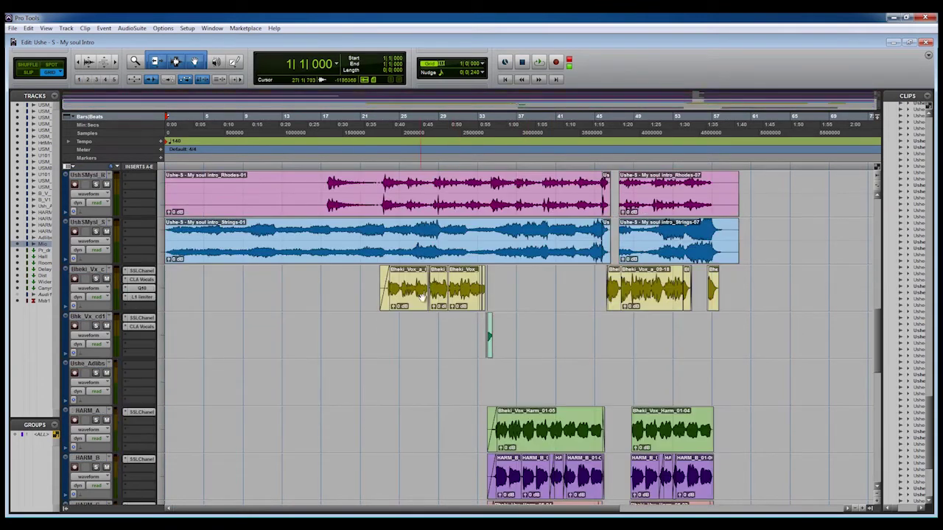
pyautogui.moveTo(361, 278); pyautogui.dragTo(507, 280)
pyautogui.scroll(-4, 431, 353)
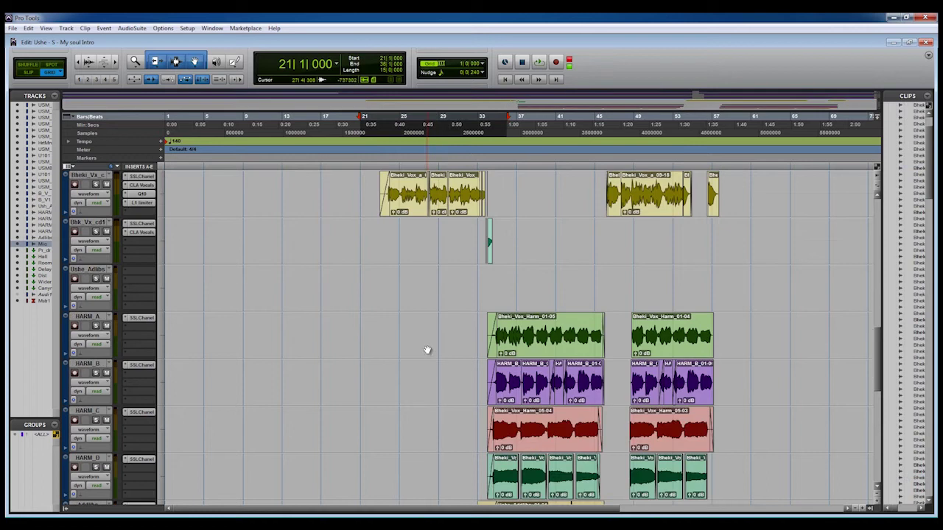
pyautogui.moveTo(610, 423); pyautogui.dragTo(459, 431)
pyautogui.scroll(10, 471, 413)
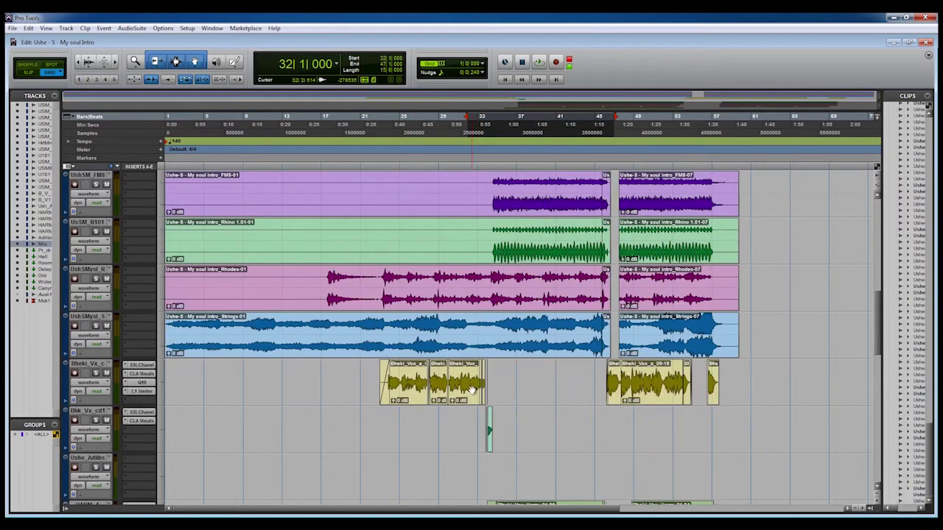
# Inspect the instrument tracks, selecting the first Choir, Blue V1.01, Rhino and Rhodes clips in turn
pyautogui.scroll(2, 518, 398)
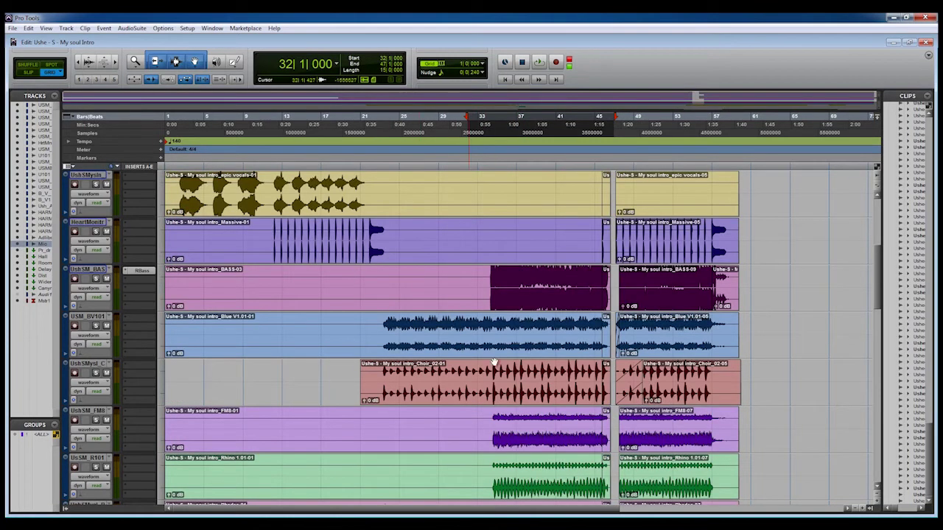
pyautogui.scroll(-2, 409, 337)
pyautogui.click(473, 302)
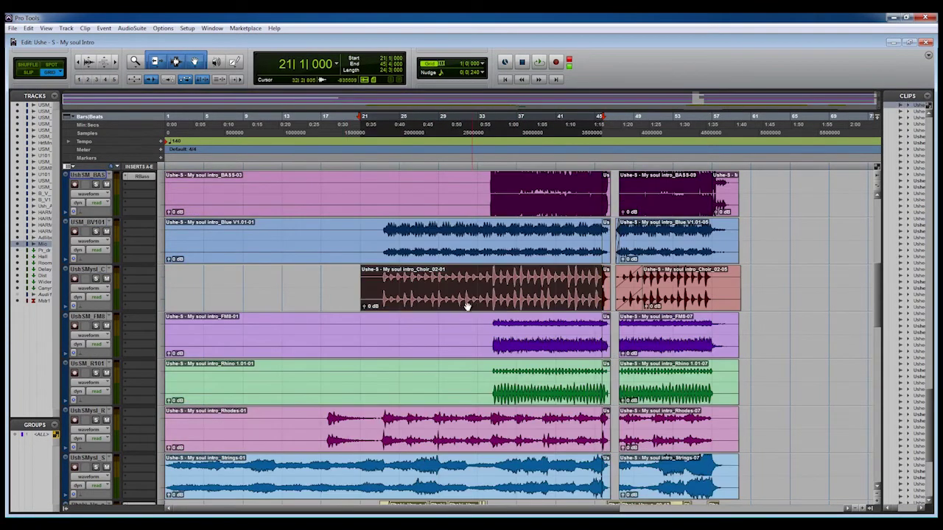
pyautogui.click(556, 256)
pyautogui.scroll(1, 556, 299)
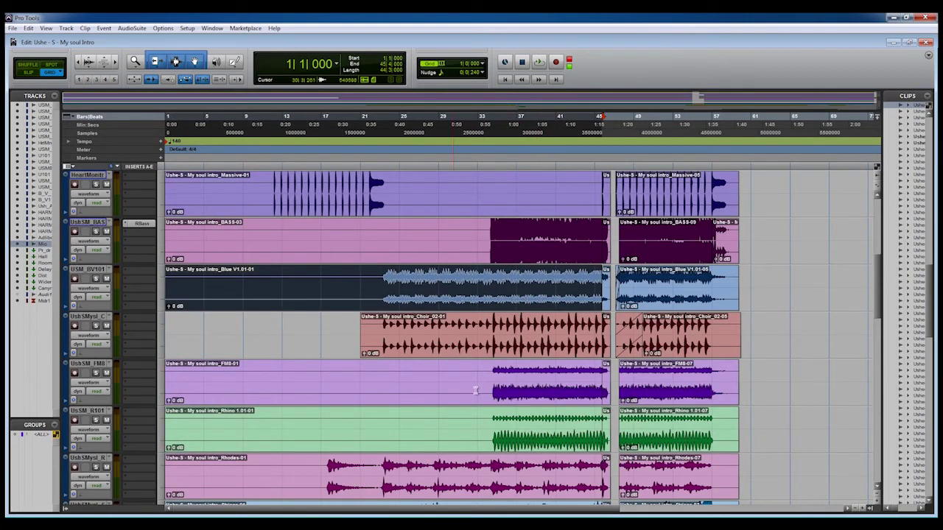
pyautogui.click(520, 444)
pyautogui.scroll(-1, 435, 416)
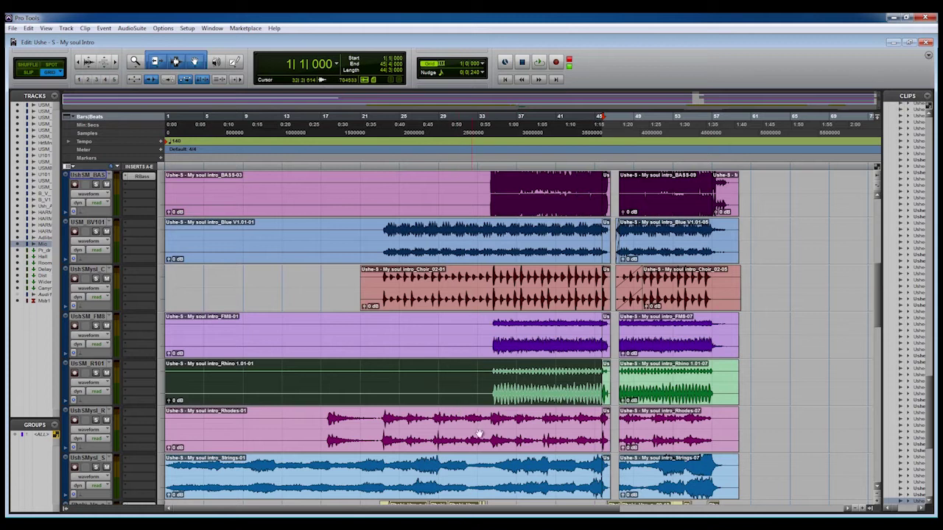
pyautogui.click(492, 449)
pyautogui.scroll(-3, 545, 454)
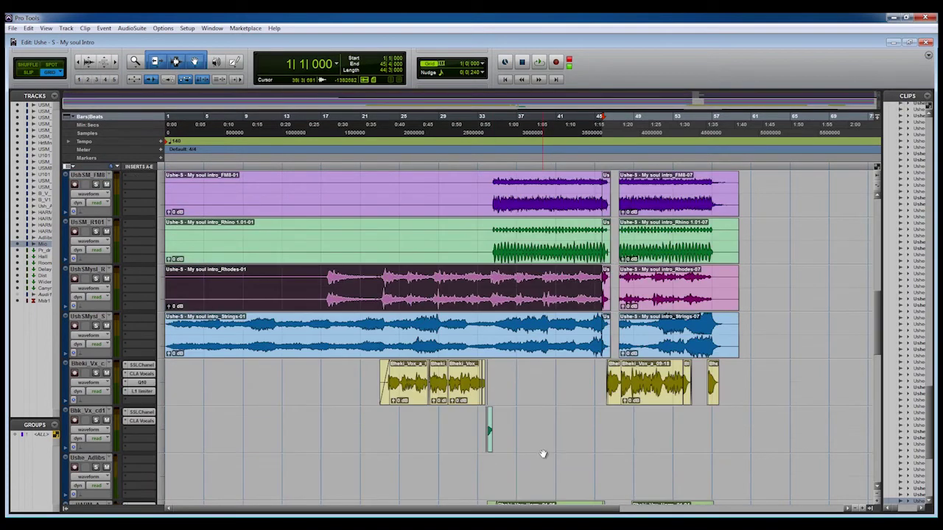
pyautogui.scroll(9, 559, 443)
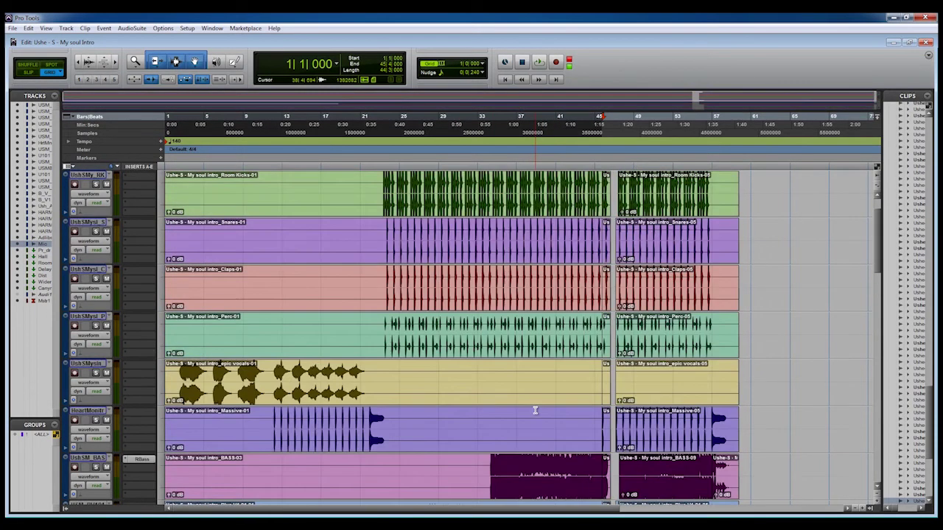
pyautogui.scroll(1, 499, 386)
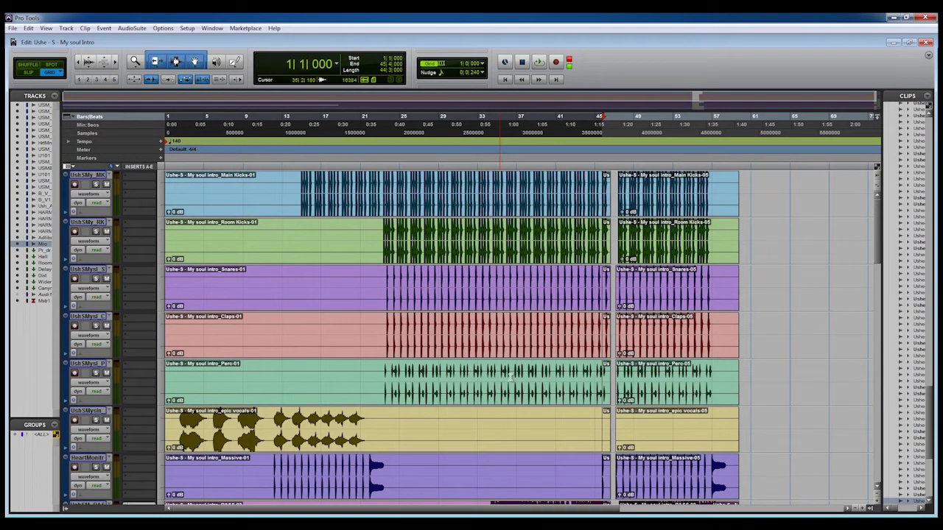
# Highlight bars 23 to 26 on the Main Kicks track to examine where the room kicks enter
pyautogui.click(384, 184)
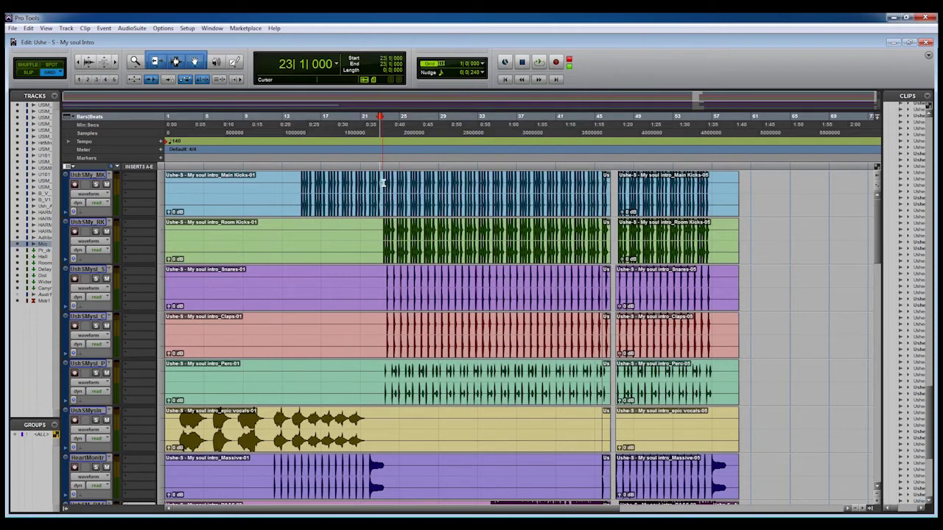
pyautogui.hotkey('ctrl', ']')
pyautogui.hotkey('ctrl', ']')
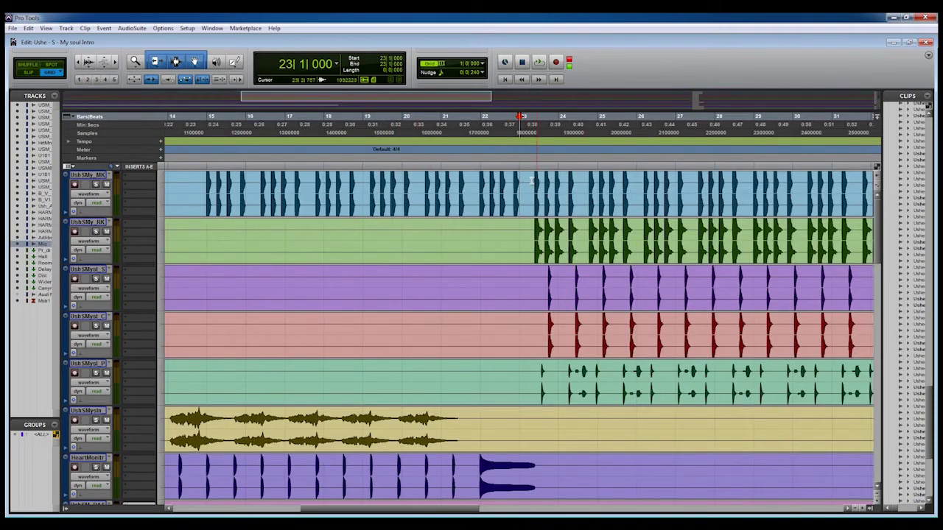
pyautogui.moveTo(519, 179)
pyautogui.mouseDown()
pyautogui.moveTo(674, 192)
pyautogui.moveTo(518, 187)
pyautogui.mouseUp()
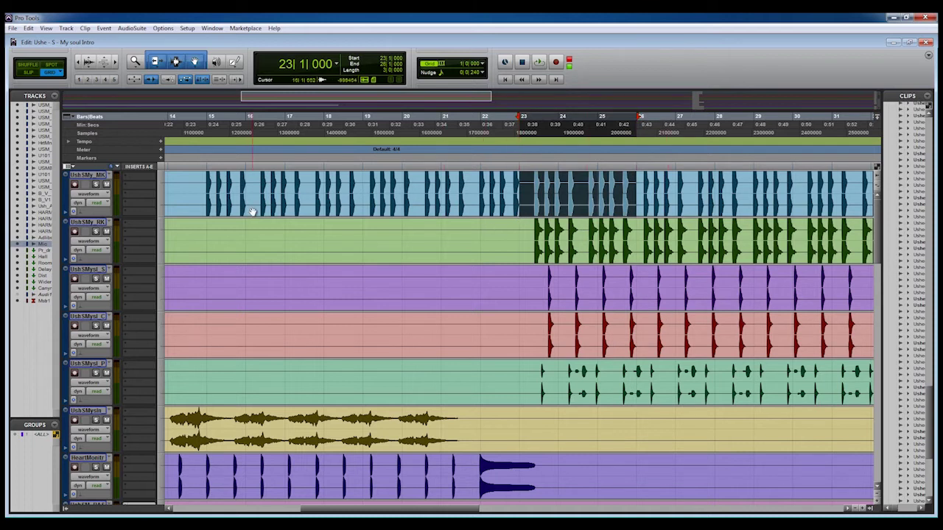
# Create two new mono audio tracks directly below the Main Kicks track
pyautogui.click(100, 175)
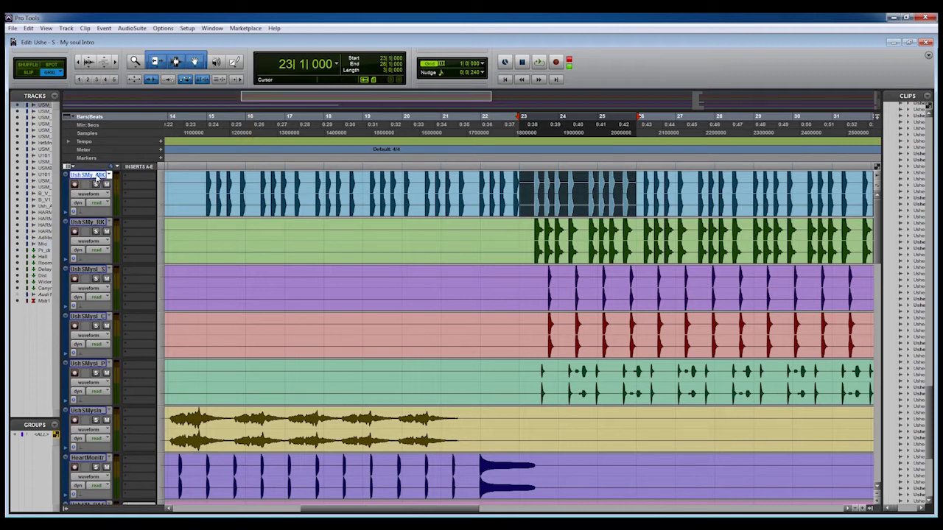
pyautogui.hotkey('ctrl', 'shift', 'n')
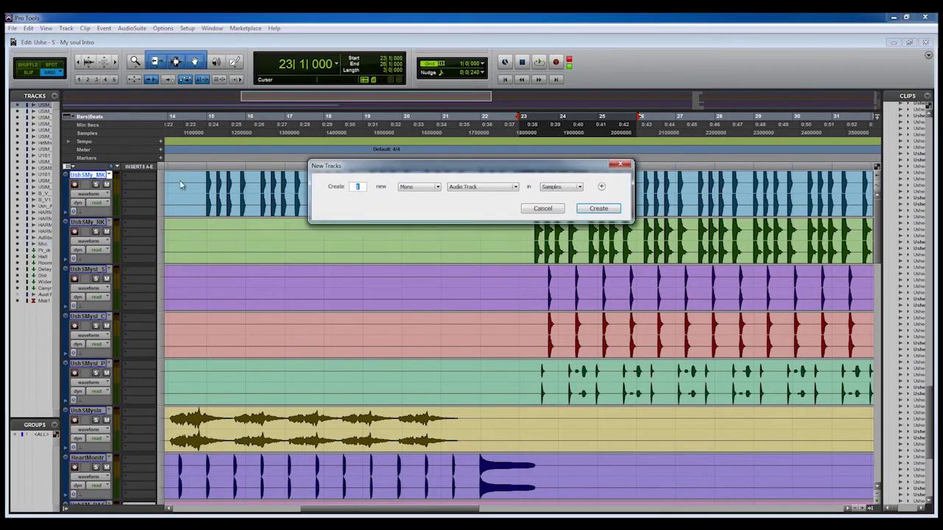
pyautogui.click(542, 209)
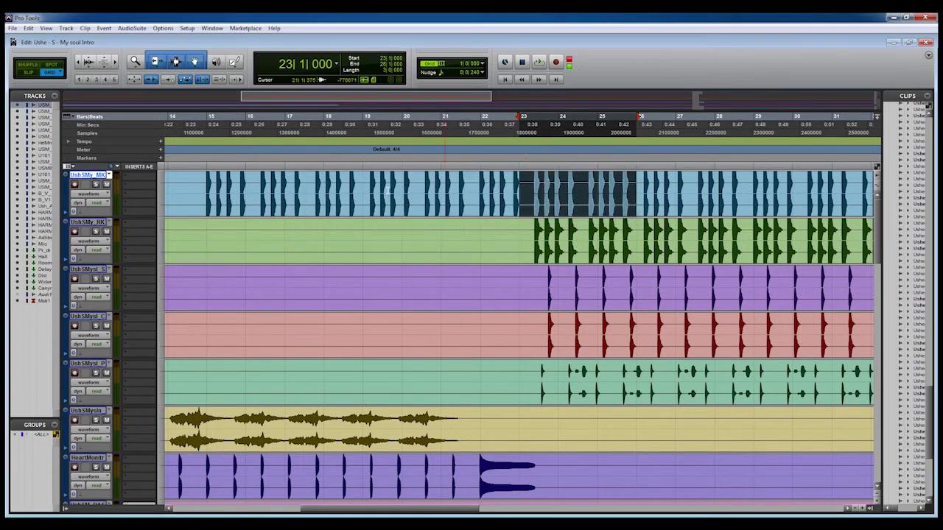
pyautogui.click(66, 28)
pyautogui.click(87, 36)
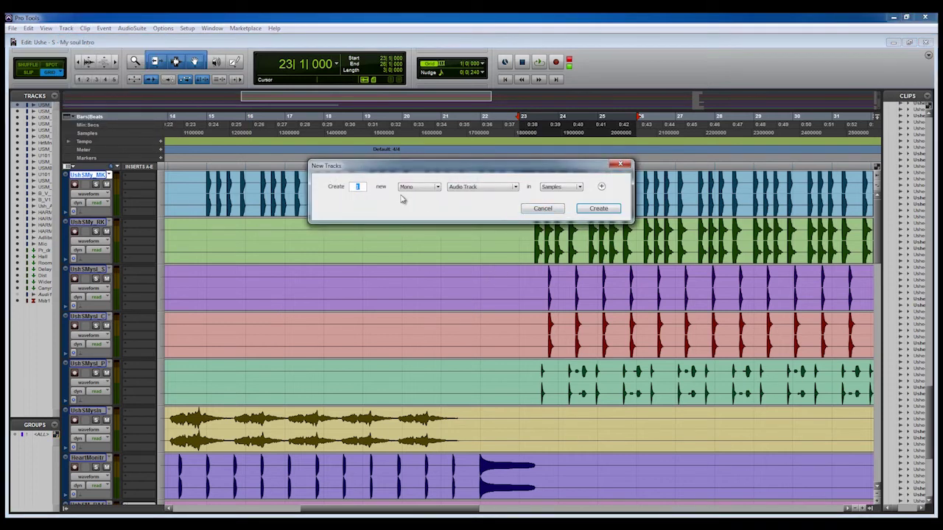
pyautogui.write('2')
pyautogui.click(601, 209)
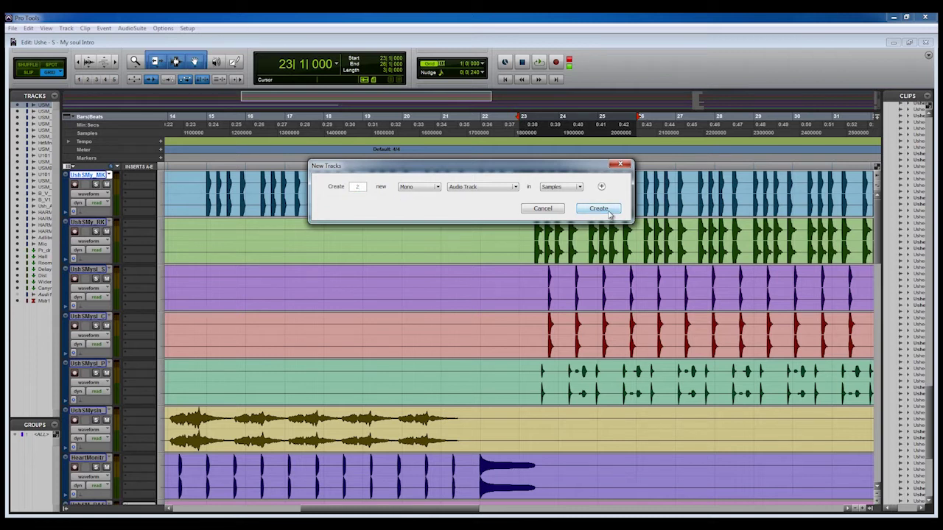
# Copy the first Main Kicks clip onto the new Audio 2 and Audio 3 tracks, one channel on each
pyautogui.click(548, 220)
pyautogui.click(551, 211)
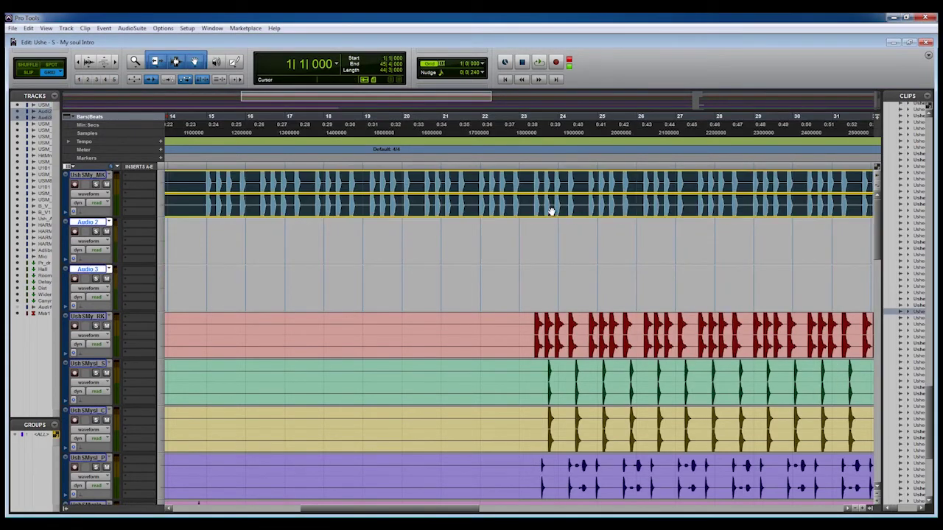
pyautogui.moveTo(558, 209); pyautogui.dragTo(557, 250)
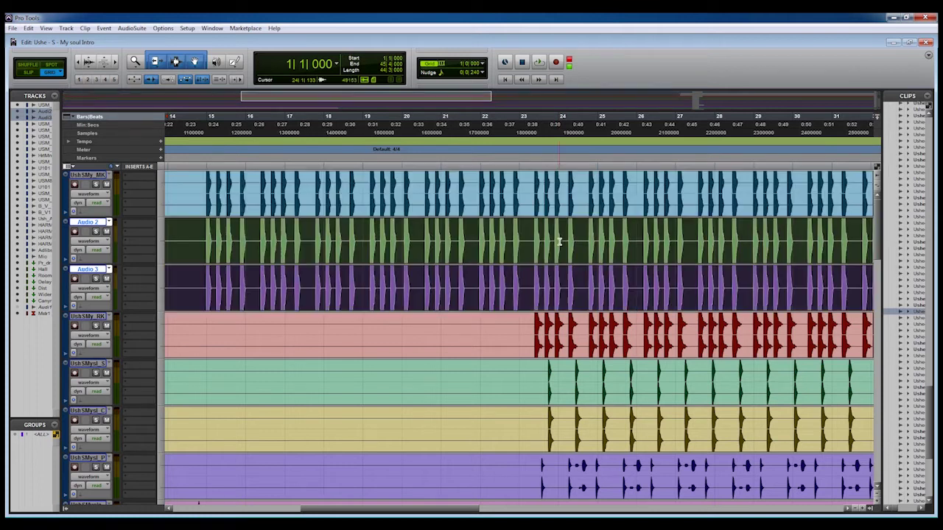
# Delete the copied kick clip from the Audio 3 track
pyautogui.click(360, 314)
pyautogui.click(373, 301)
pyautogui.press('Delete')
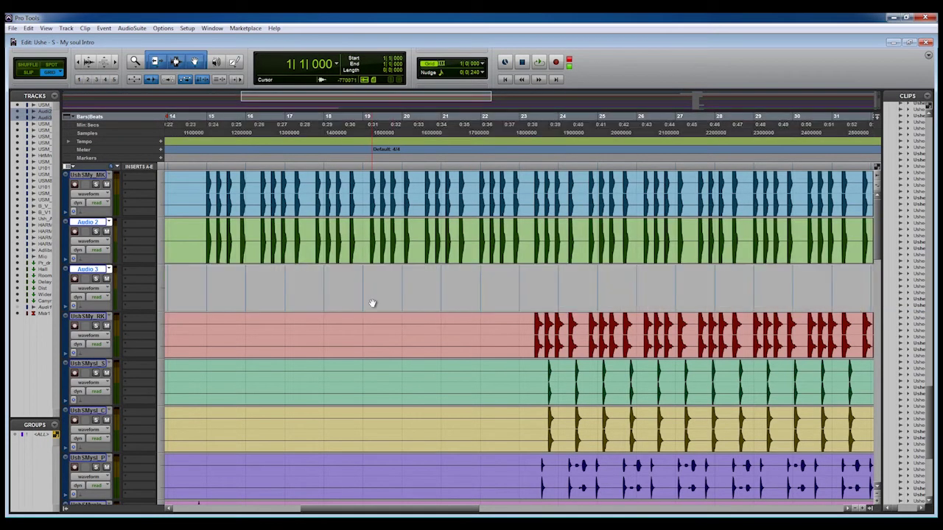
# Create one new stereo audio track directly below the Audio 3 track
pyautogui.hscroll(-10, 388, 284)
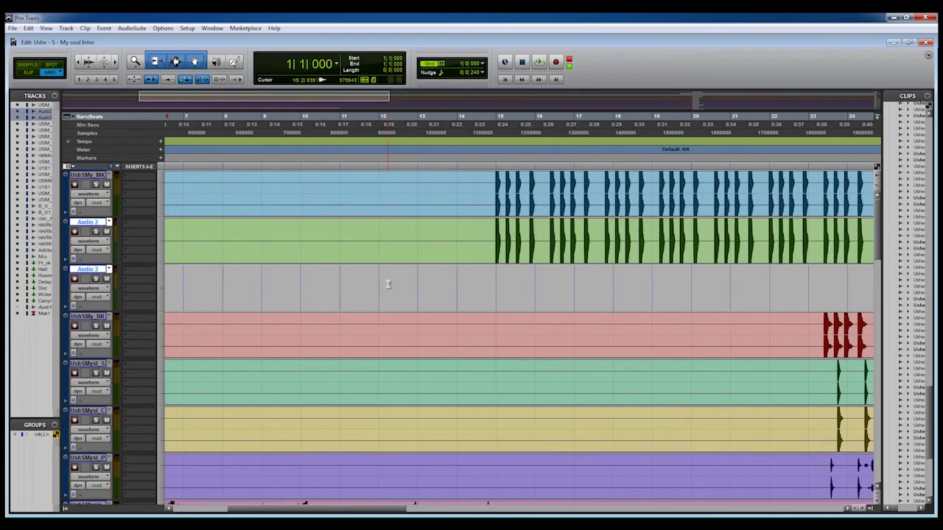
pyautogui.scroll(-4, 387, 283)
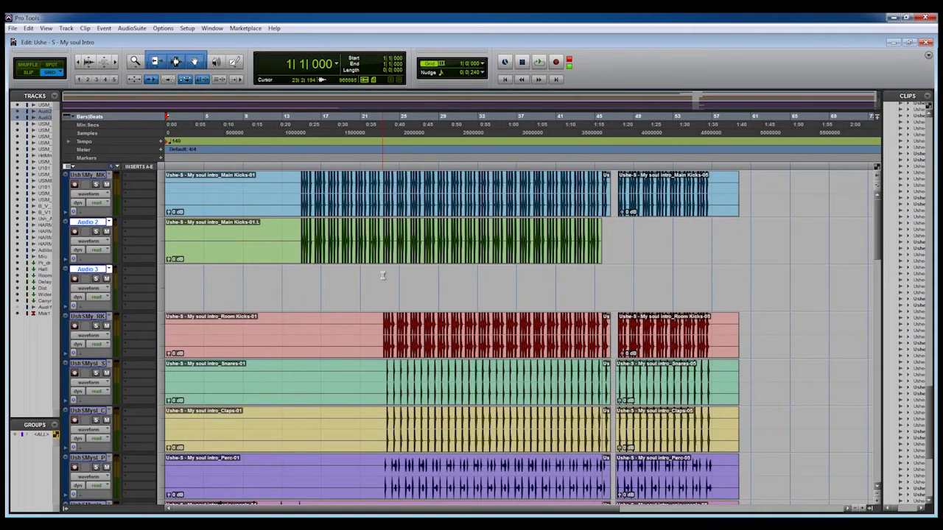
pyautogui.click(508, 214)
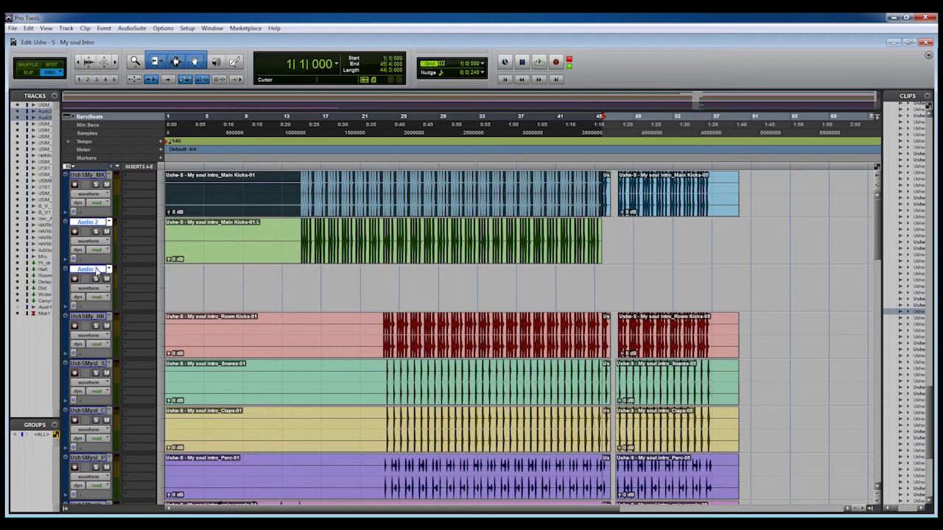
pyautogui.doubleClick(96, 272)
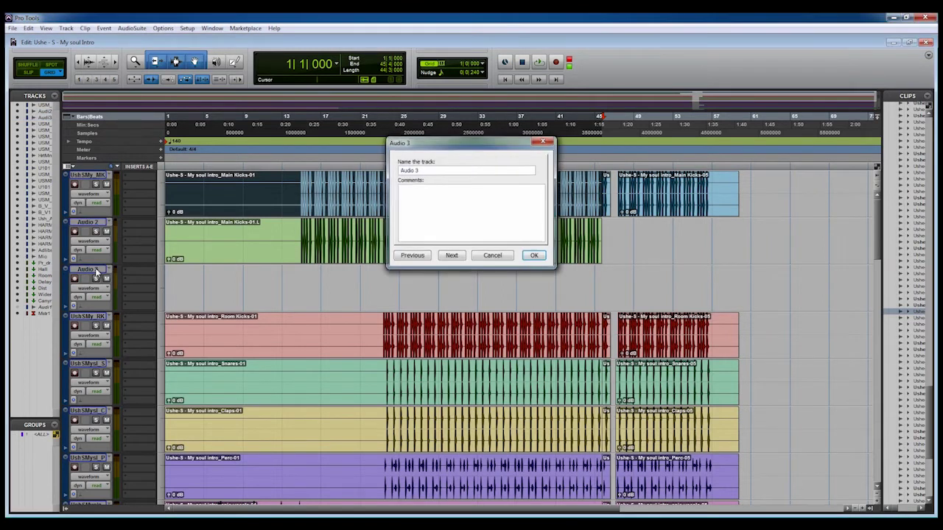
pyautogui.press('Return')
pyautogui.click(66, 29)
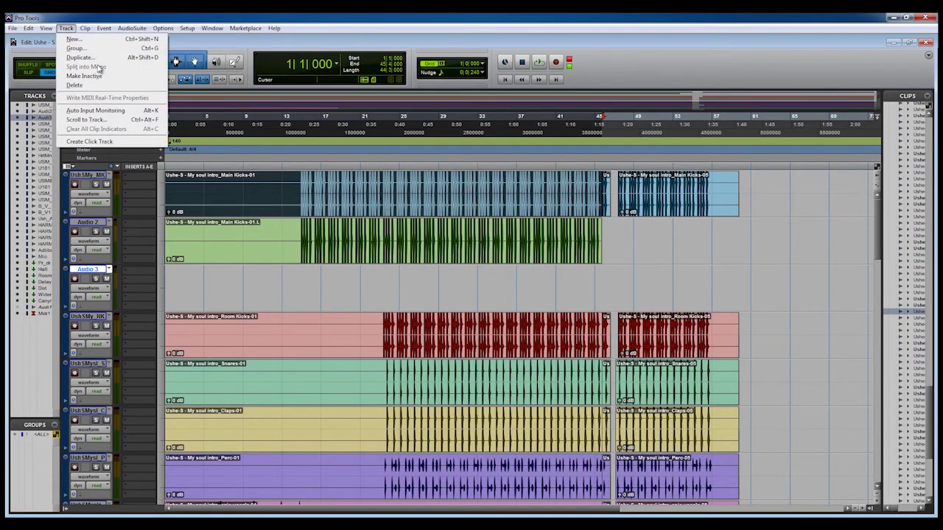
pyautogui.click(73, 39)
pyautogui.click(419, 186)
pyautogui.click(421, 198)
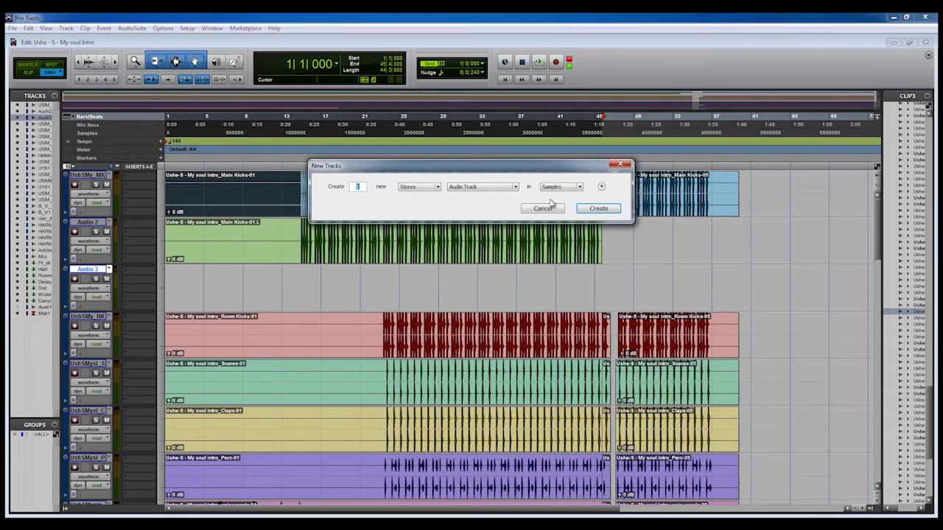
pyautogui.click(611, 211)
# Copy the Audio 2 kick clip onto Audio 3, and move both mono clips onto the stereo Audio 4 track
pyautogui.moveTo(371, 261); pyautogui.dragTo(372, 293)
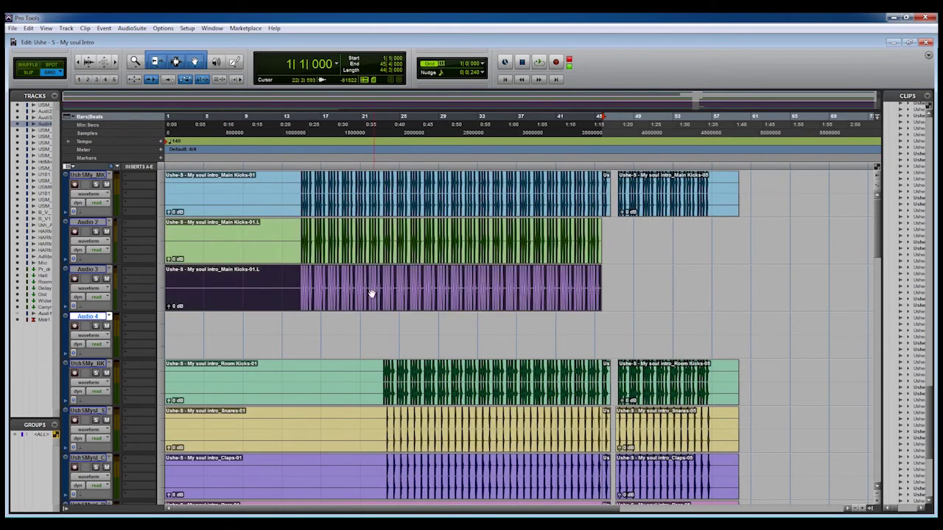
pyautogui.click(271, 243)
pyautogui.click(271, 298)
pyautogui.keyDown('shift'); pyautogui.click(273, 258); pyautogui.keyUp('shift')
pyautogui.moveTo(272, 316); pyautogui.dragTo(272, 342)
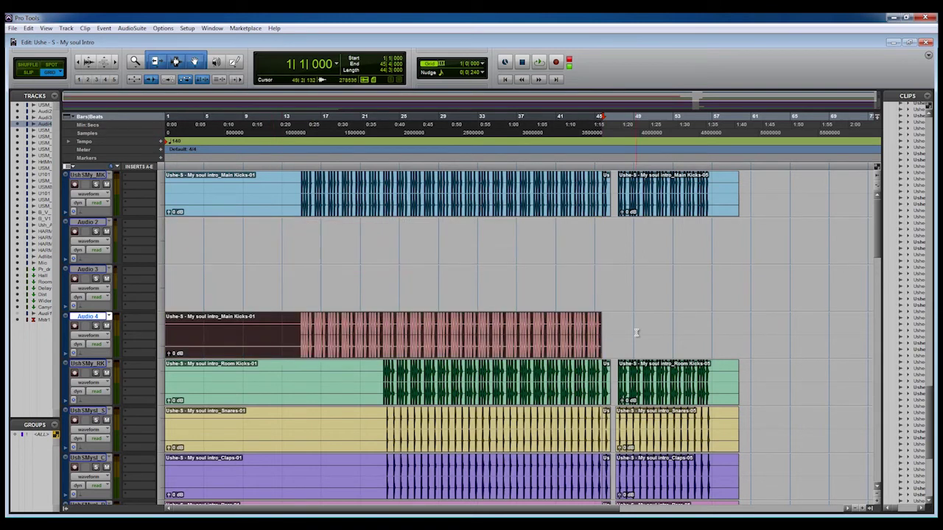
# Delete the kick clip from Audio 4 and remove the Audio 2, Audio 3 and Audio 4 tracks
pyautogui.click(236, 341)
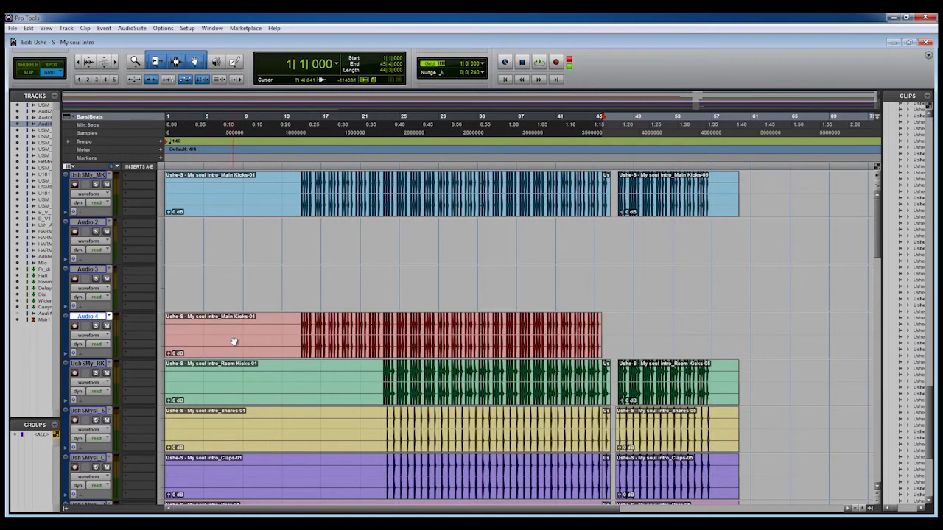
pyautogui.click(241, 345)
pyautogui.press('Delete')
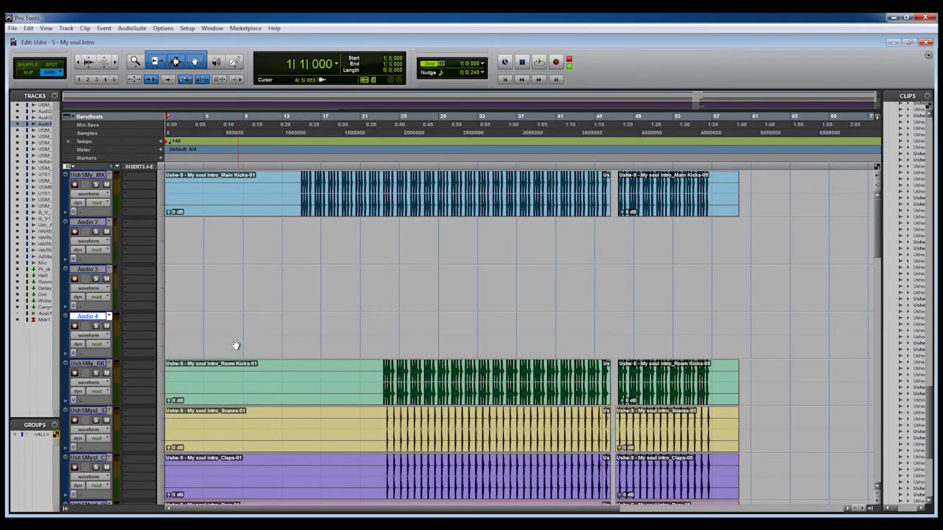
pyautogui.keyDown('shift'); pyautogui.click(88, 222); pyautogui.keyUp('shift')
pyautogui.rightClick(88, 222)
pyautogui.click(110, 290)
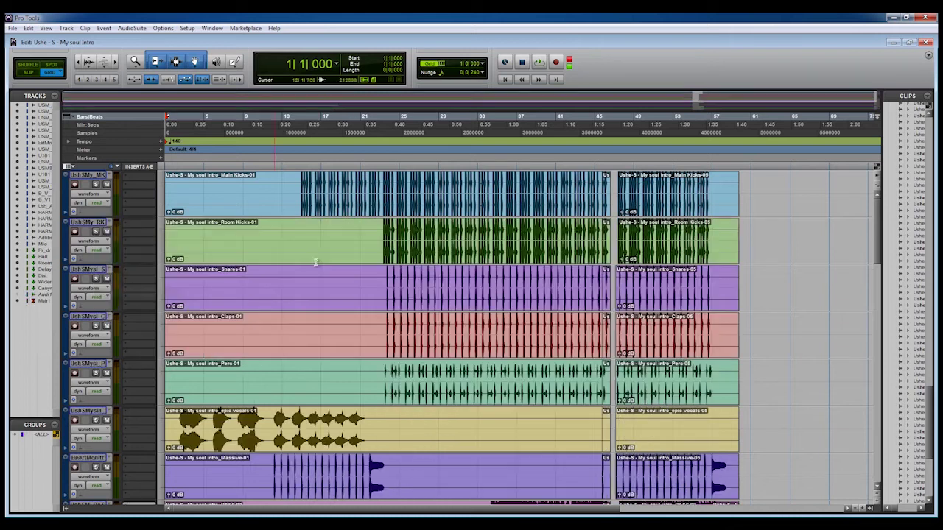
# Select three bars of the Main Kicks track, from bar 23 to bar 26, for playback
pyautogui.click(402, 183)
pyautogui.hotkey('ctrl', ']')
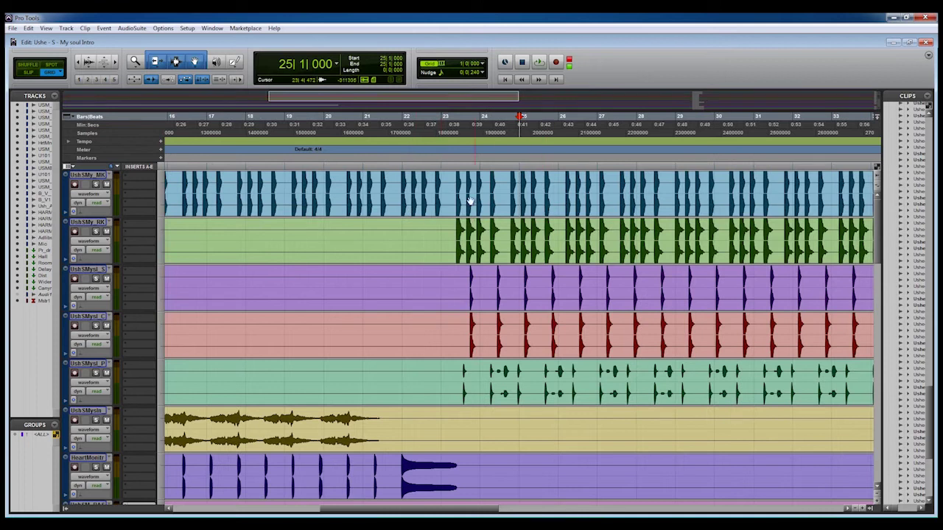
pyautogui.moveTo(444, 183); pyautogui.dragTo(573, 200)
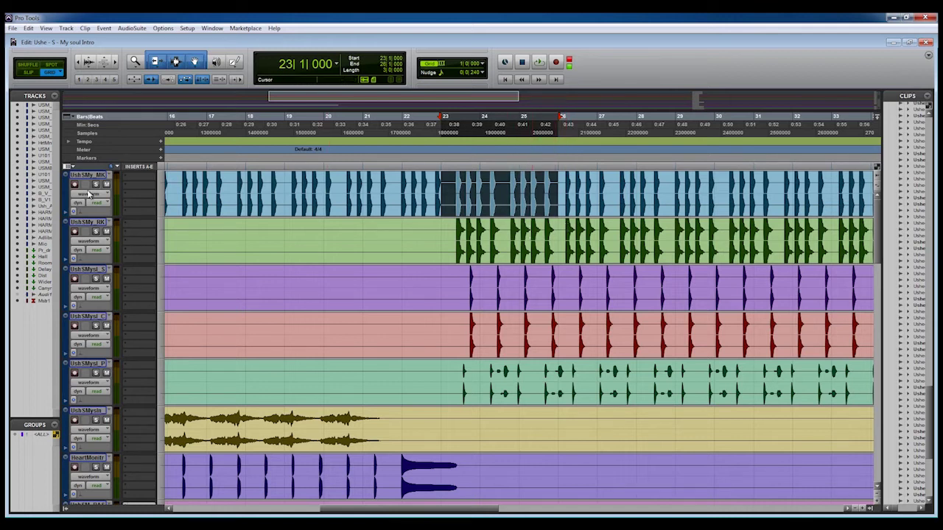
# Solo the Main Kicks track and mute its DRM_PRL send in the mixer
pyautogui.hotkey('shift', 's')
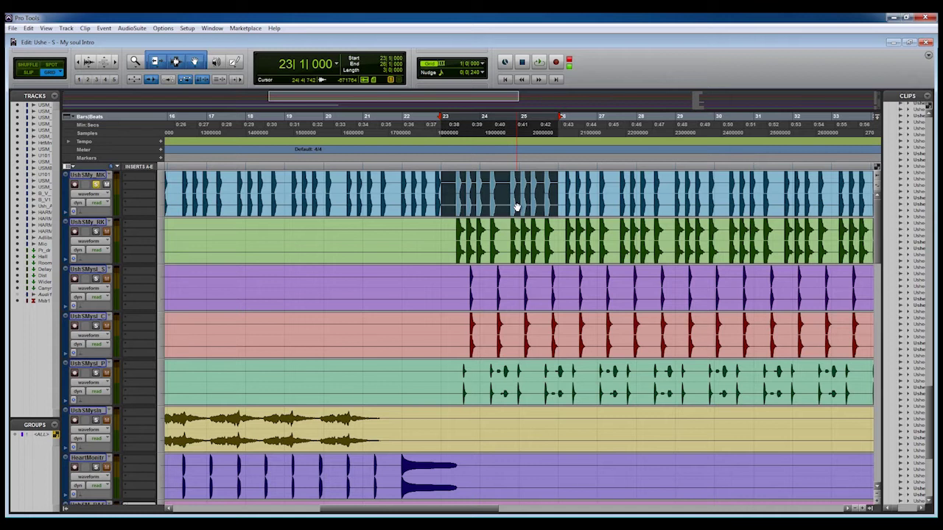
pyautogui.hotkey('ctrl', '=')
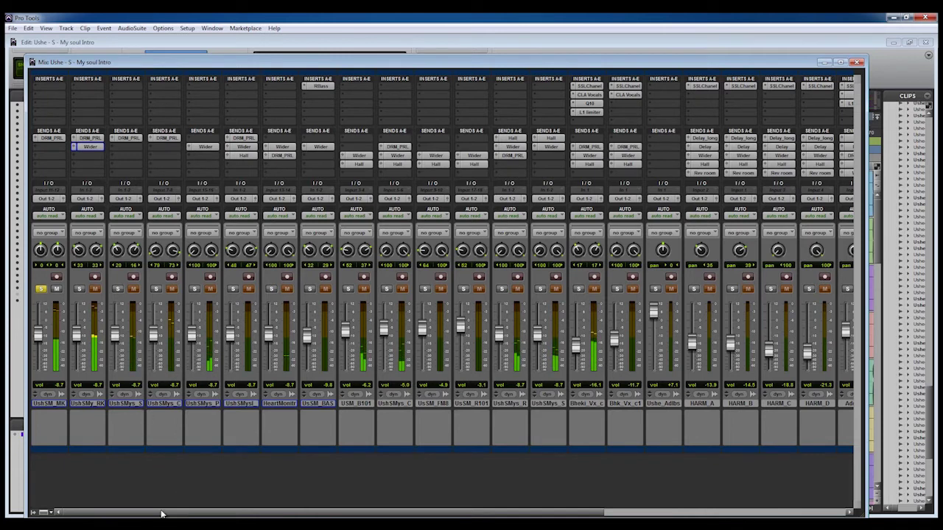
pyautogui.click(53, 404)
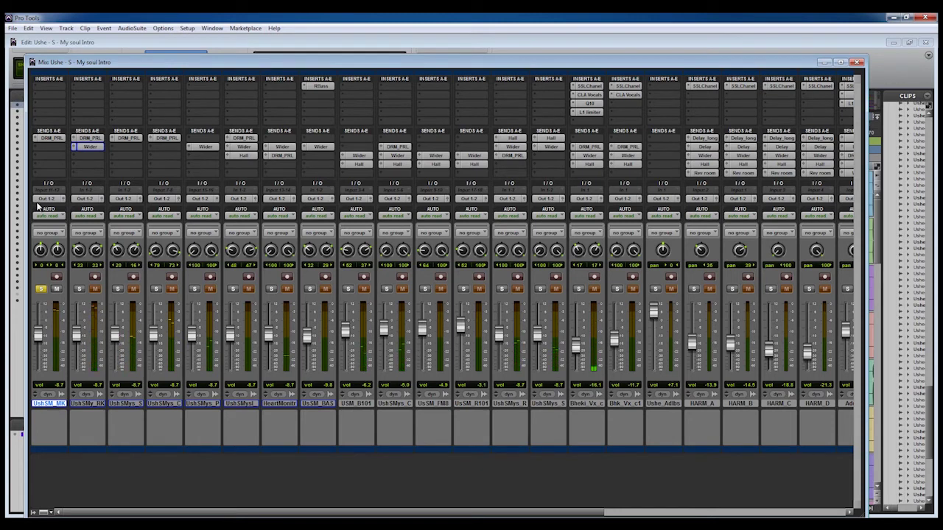
pyautogui.click(53, 138)
# Audition the Main Kicks panned fully wide at 100 on both sides against both pans reset to centre
pyautogui.moveTo(40, 251); pyautogui.dragTo(60, 205)
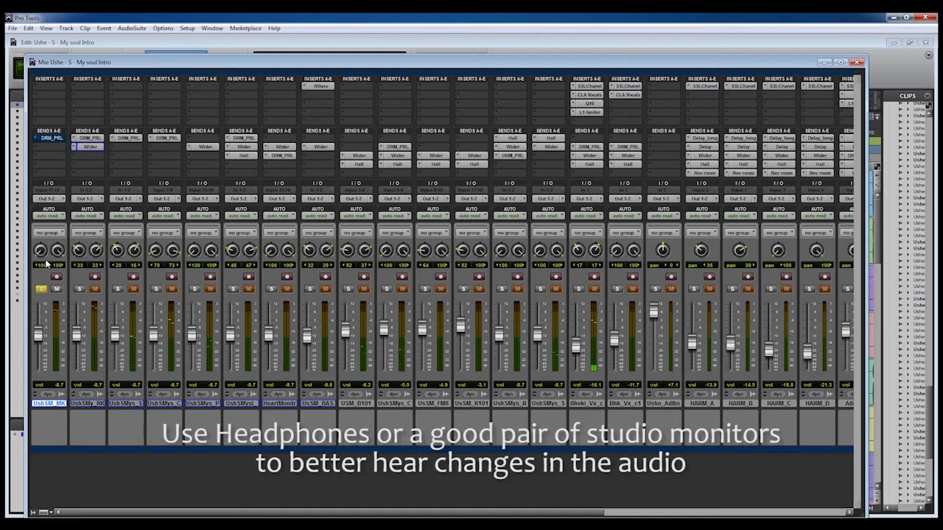
pyautogui.keyDown('alt'); pyautogui.click(40, 251); pyautogui.keyUp('alt')
pyautogui.keyDown('alt'); pyautogui.click(57, 251); pyautogui.keyUp('alt')
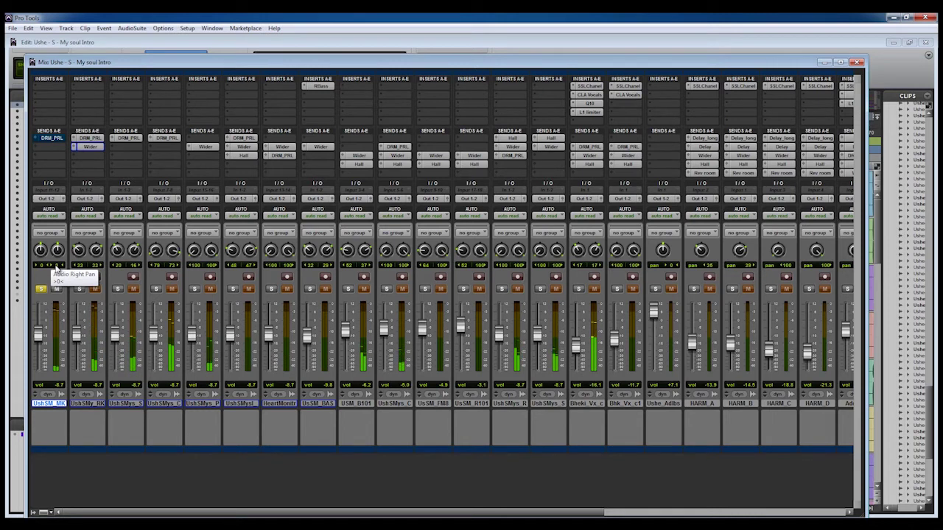
pyautogui.moveTo(42, 252); pyautogui.dragTo(59, 196)
pyautogui.press('space')
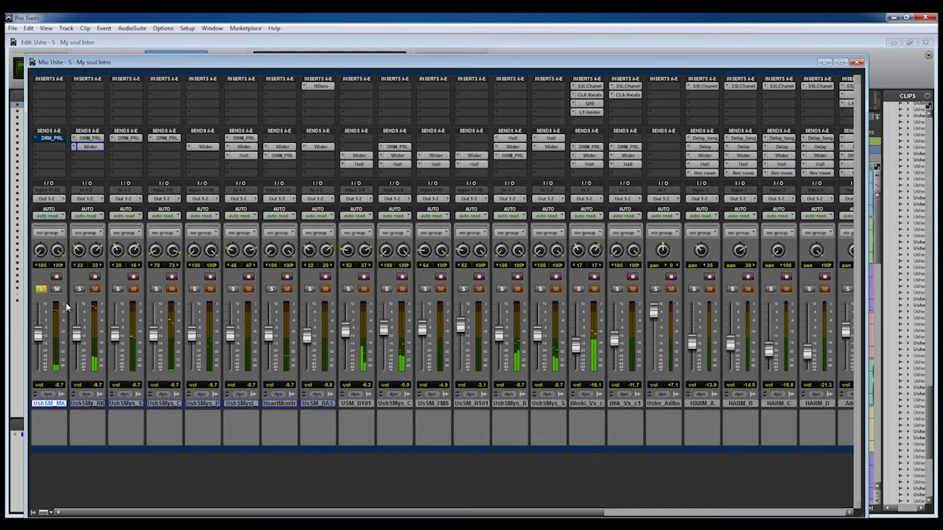
pyautogui.keyDown('alt'); pyautogui.click(44, 251); pyautogui.keyUp('alt')
pyautogui.keyDown('alt'); pyautogui.click(58, 251); pyautogui.keyUp('alt')
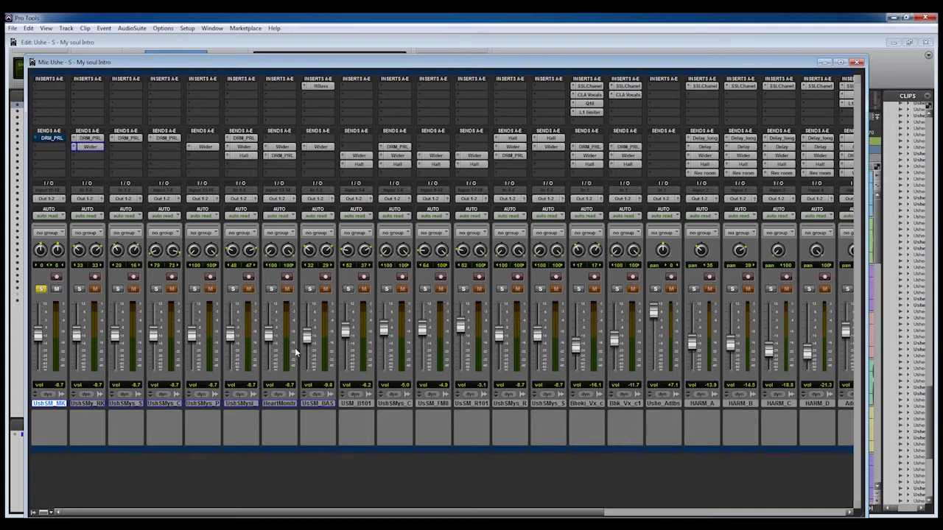
# Examine the Main Kicks DRM_PRL send and the CLA-3A compressor on the Par_drum track that receives it
pyautogui.click(55, 144)
pyautogui.moveTo(599, 514); pyautogui.dragTo(775, 516)
pyautogui.click(665, 403)
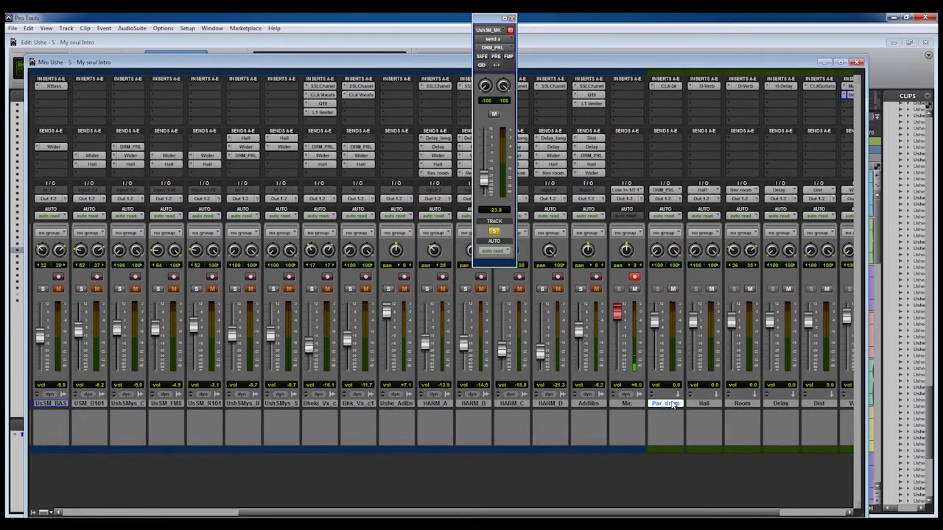
pyautogui.click(665, 87)
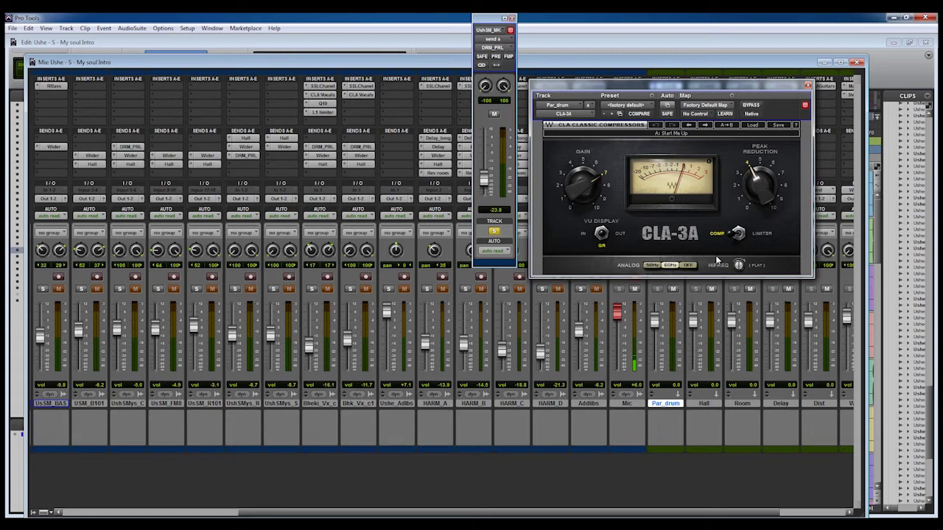
pyautogui.click(808, 85)
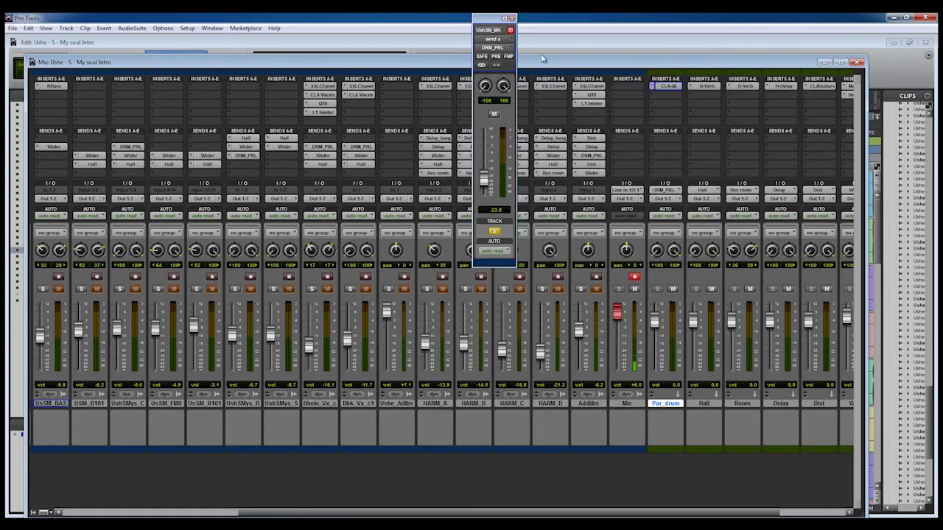
pyautogui.click(504, 18)
pyautogui.moveTo(407, 512); pyautogui.dragTo(175, 510)
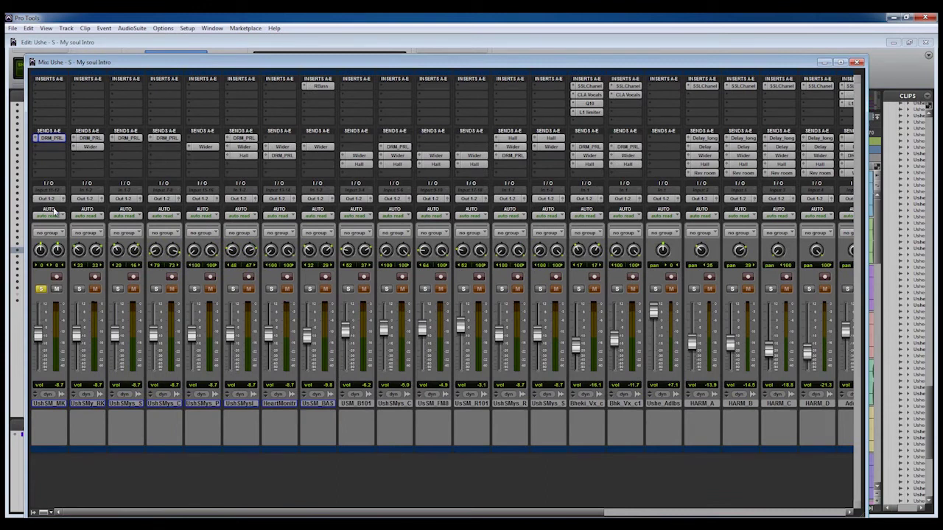
# Compare the Main Kicks with the DRM_PRL parallel send muted and active
pyautogui.click(55, 141)
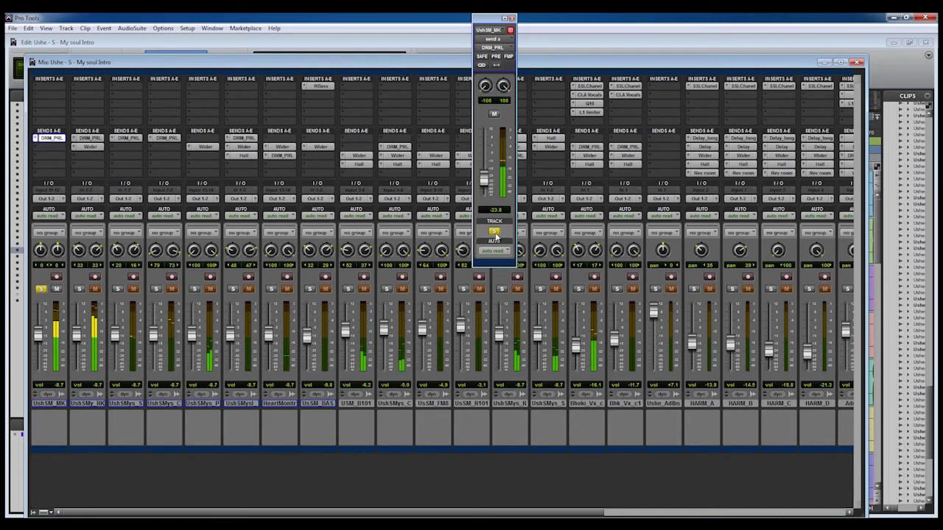
pyautogui.click(495, 115)
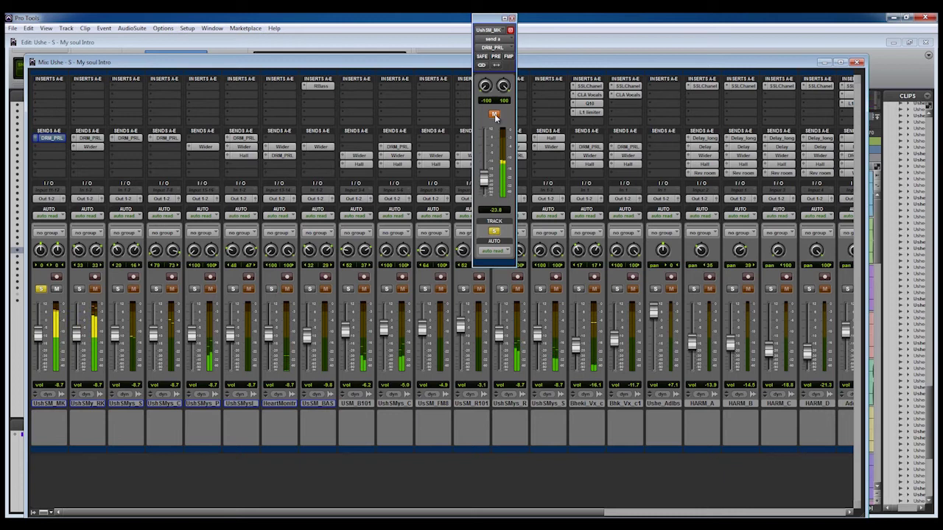
pyautogui.click(494, 116)
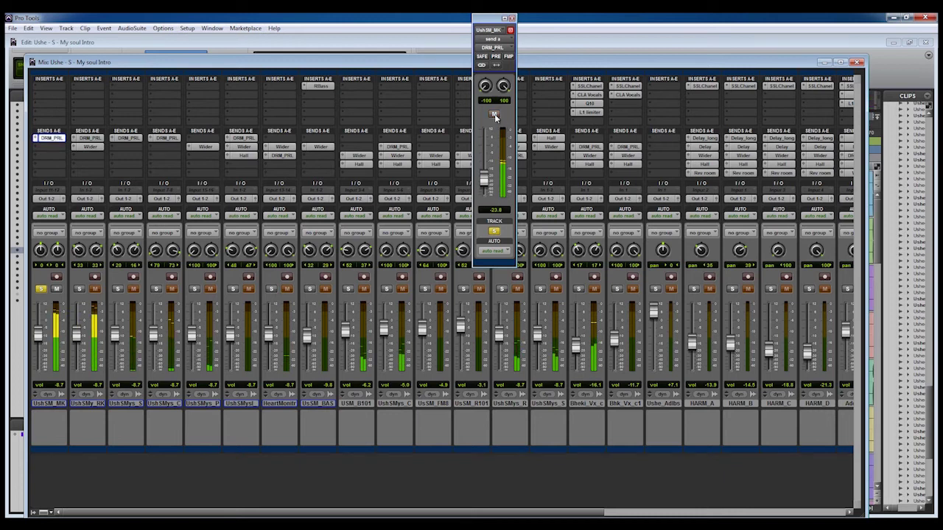
pyautogui.click(512, 18)
# Solo the Room Kicks track and take the Main Kicks track out of solo
pyautogui.moveTo(604, 515)
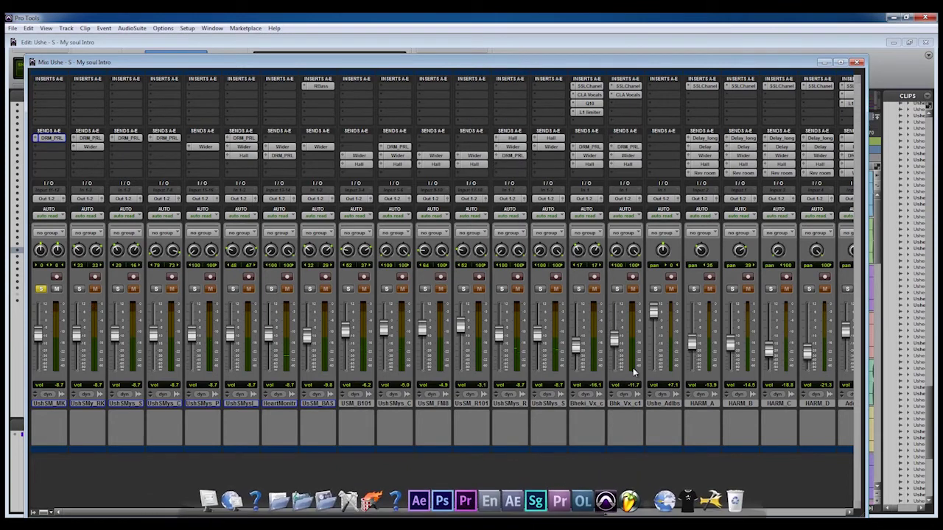
pyautogui.moveTo(595, 513); pyautogui.dragTo(526, 514)
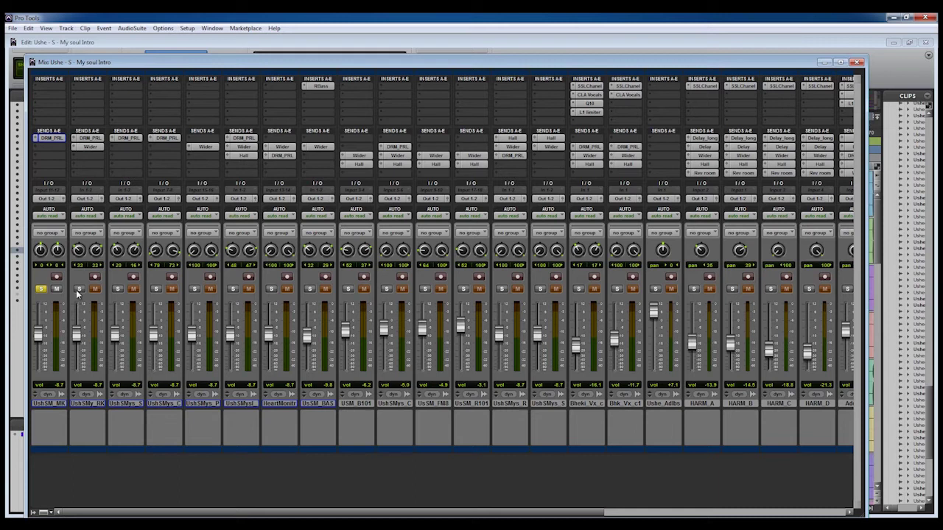
pyautogui.click(79, 289)
pyautogui.click(40, 289)
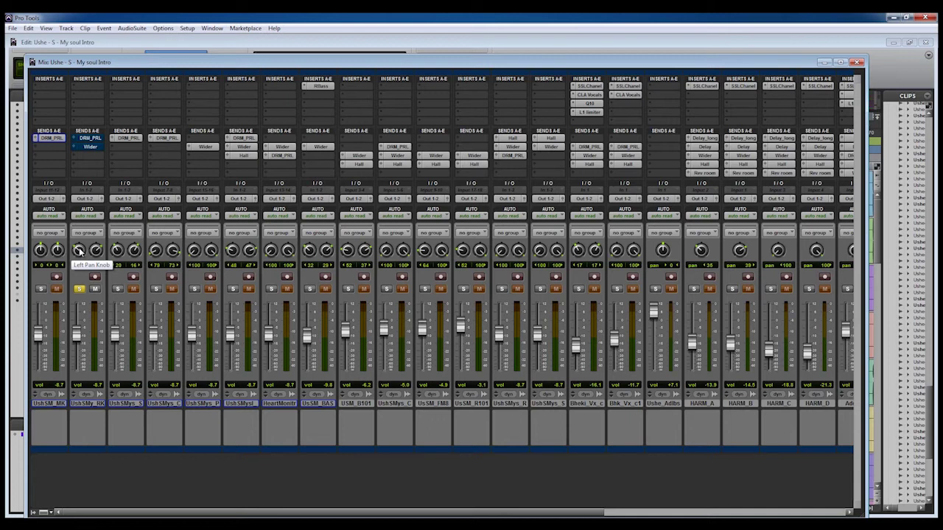
# Examine the Room Kicks Wider send and the Maserati HMX and Stereo Width inserts on the Wider track
pyautogui.click(91, 146)
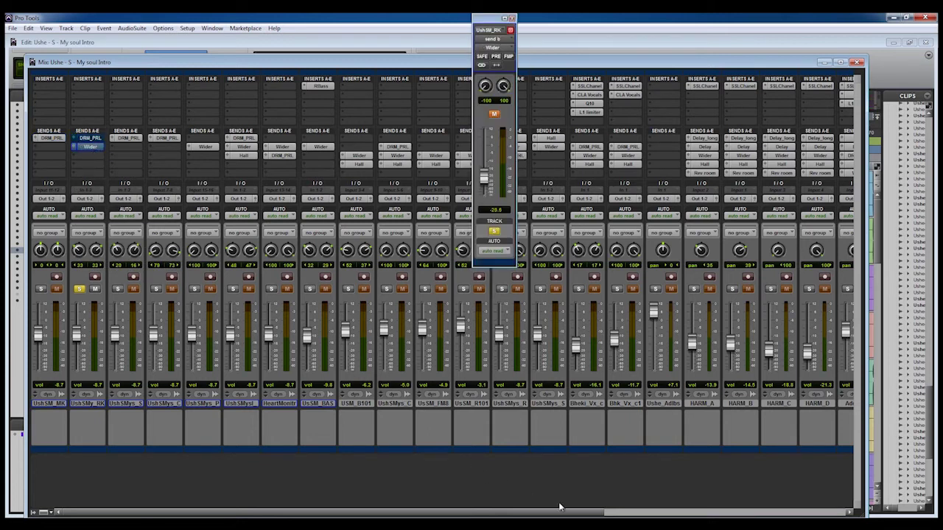
pyautogui.moveTo(591, 514); pyautogui.dragTo(816, 514)
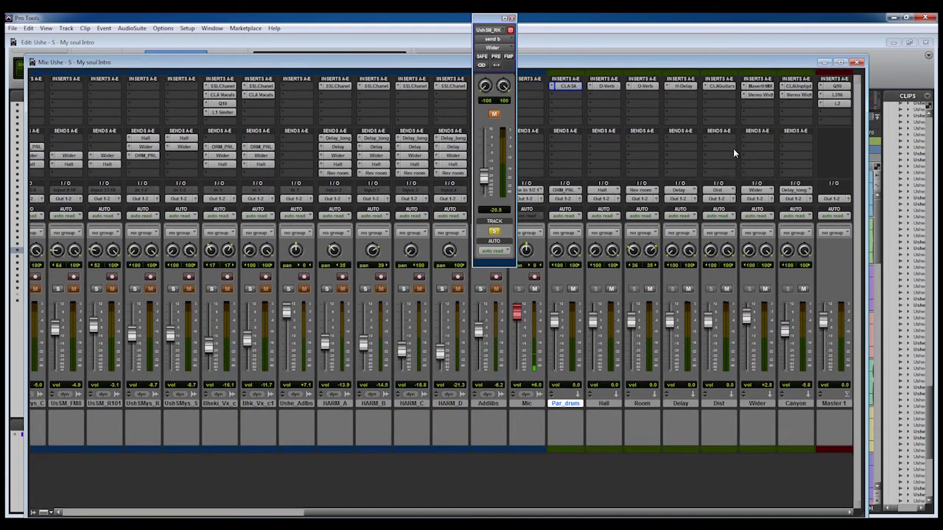
pyautogui.click(769, 87)
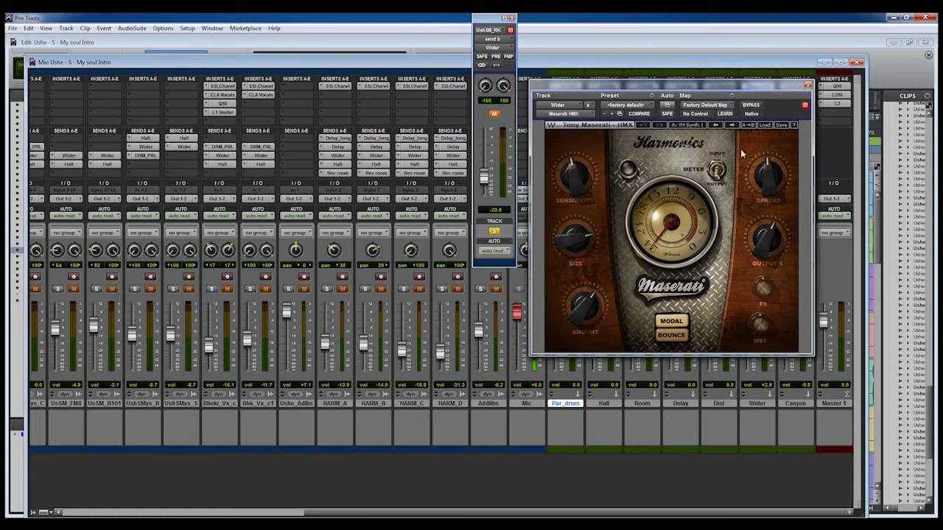
pyautogui.click(808, 85)
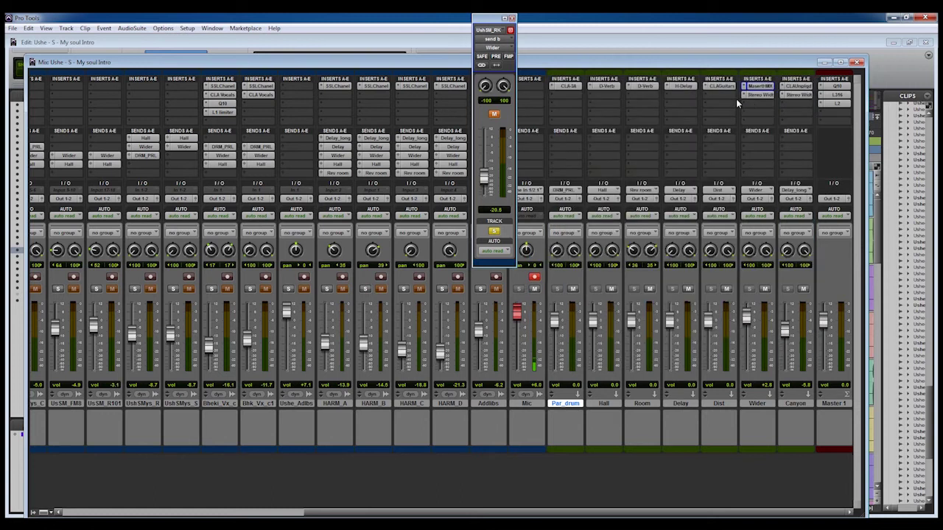
pyautogui.click(755, 96)
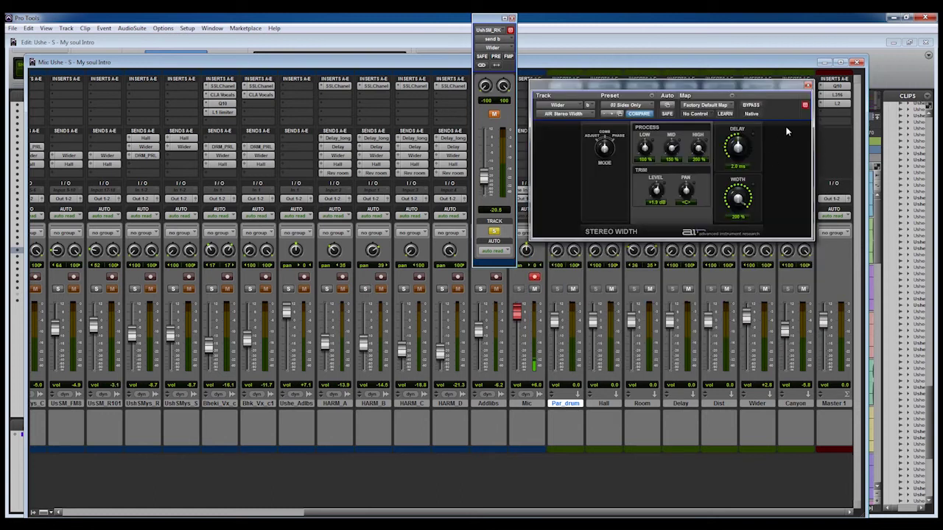
# Close the Stereo Width plug-in and the Room Kicks Wider send window, and return to the kick tracks in the mixer
pyautogui.click(808, 86)
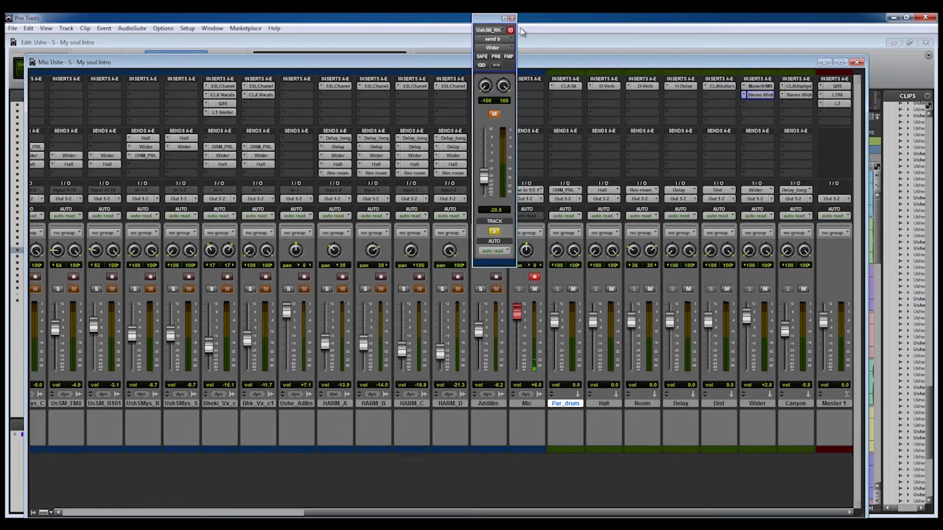
pyautogui.click(512, 17)
pyautogui.moveTo(602, 511); pyautogui.dragTo(341, 492)
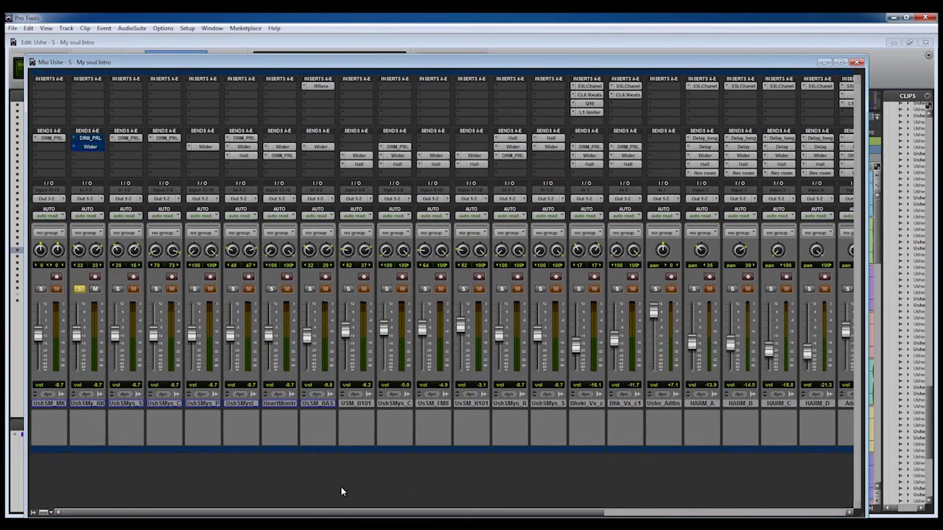
pyautogui.moveTo(395, 510); pyautogui.dragTo(303, 480)
# Compare the soloed Room Kicks with the DRM_PRL send muted and active, and close the send window
pyautogui.click(95, 140)
pyautogui.click(93, 138)
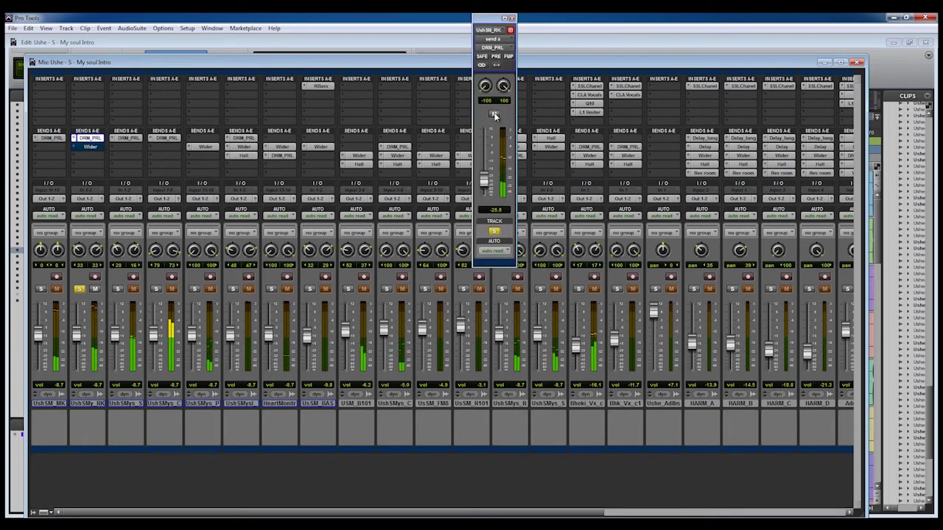
pyautogui.click(494, 115)
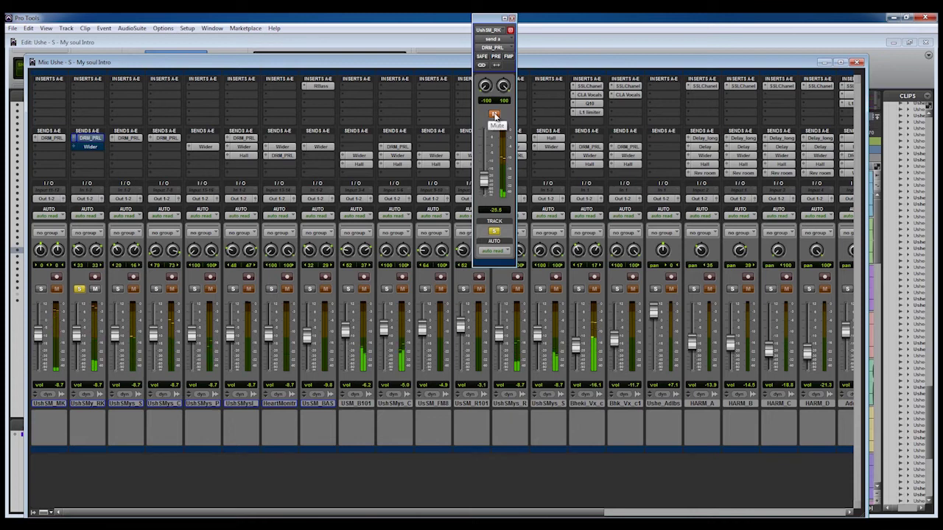
pyautogui.click(495, 115)
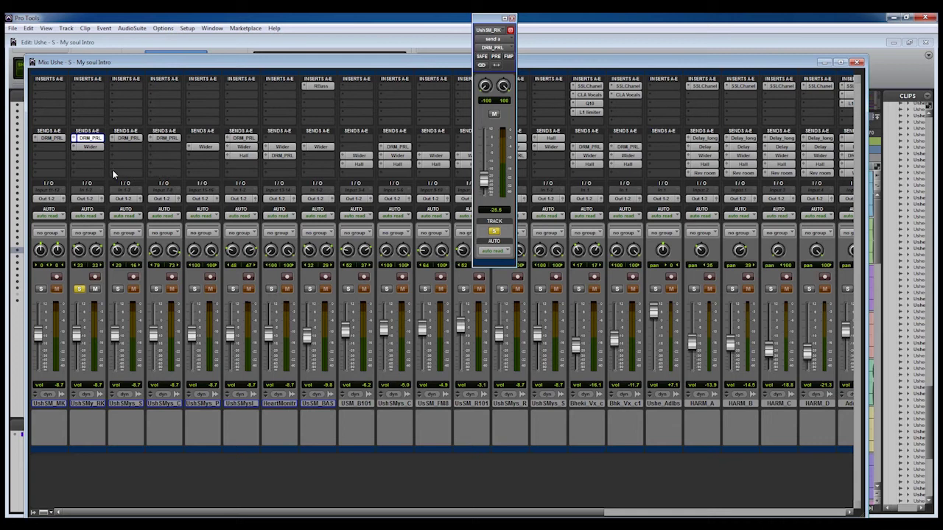
pyautogui.click(512, 19)
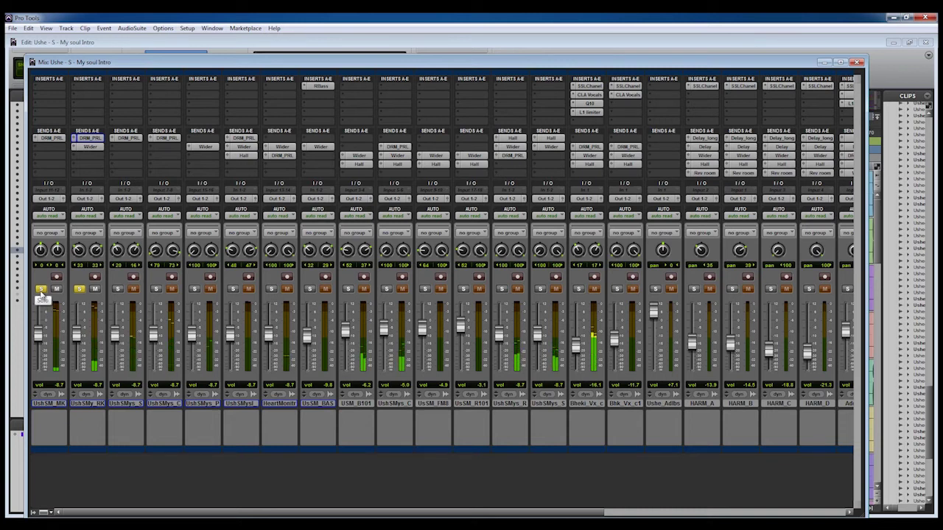
# Compare the Main Kicks and Room Kicks soloed together with their DRM_PRL and Wider sends muted and active
pyautogui.keyDown('ctrl'); pyautogui.click(90, 146); pyautogui.keyUp('ctrl')
pyautogui.keyDown('ctrl'); pyautogui.click(89, 138); pyautogui.keyUp('ctrl')
pyautogui.keyDown('ctrl'); pyautogui.click(56, 138); pyautogui.keyUp('ctrl')
pyautogui.keyDown('ctrl'); pyautogui.click(55, 138); pyautogui.keyUp('ctrl')
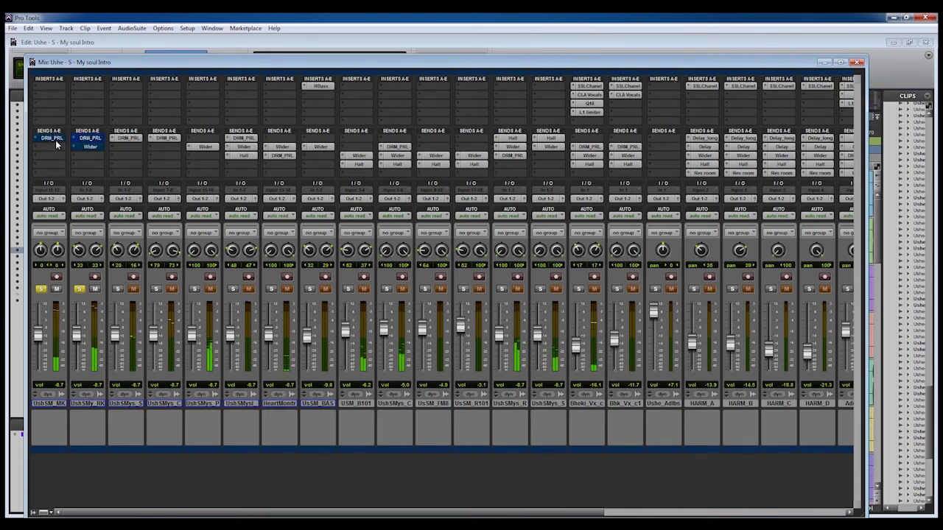
pyautogui.keyDown('ctrl'); pyautogui.click(87, 139); pyautogui.keyUp('ctrl')
pyautogui.keyDown('ctrl'); pyautogui.click(89, 147); pyautogui.keyUp('ctrl')
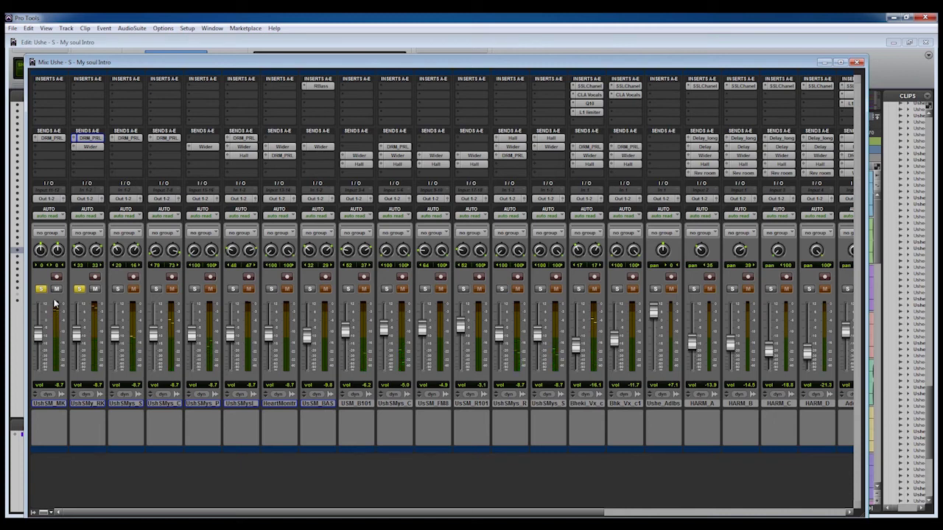
# Clear the solo on both kick tracks and close the Mix window
pyautogui.keyDown('alt'); pyautogui.click(78, 289); pyautogui.keyUp('alt')
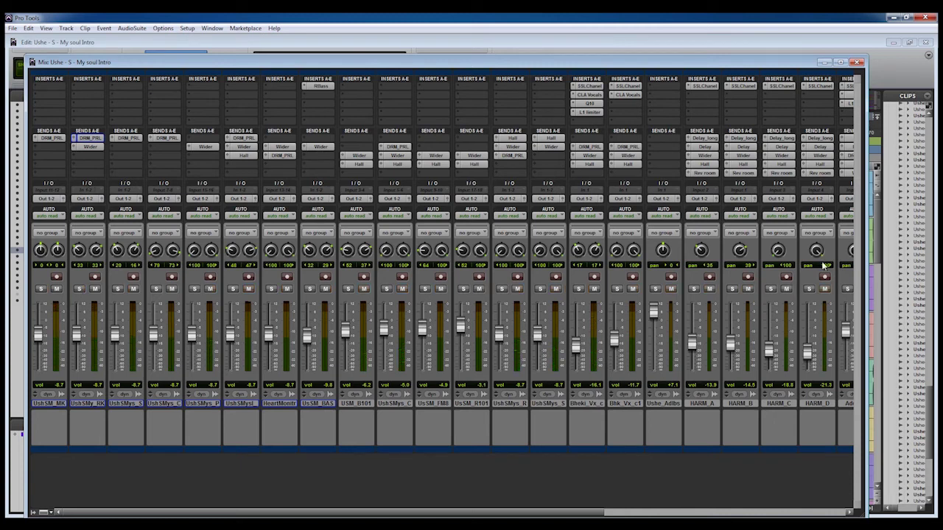
pyautogui.click(858, 63)
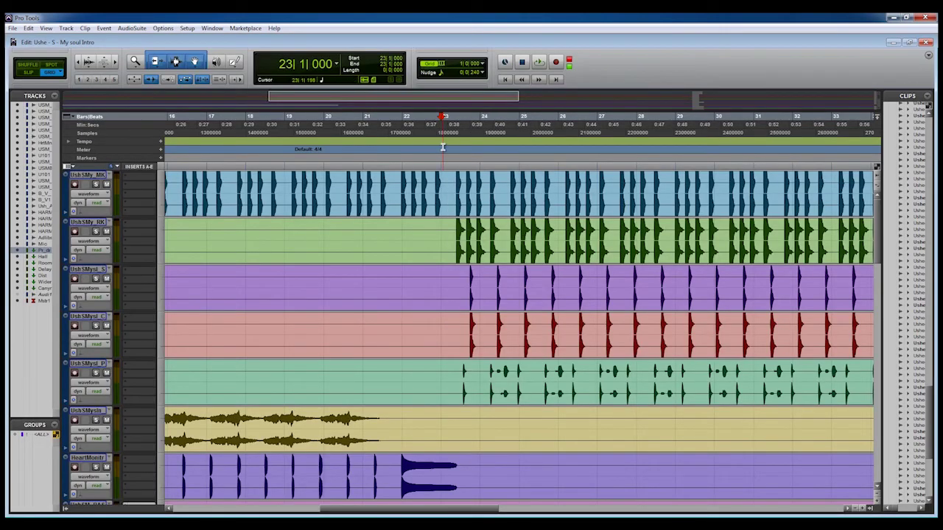
# Play the full mix from bar 23 past the last clips, following the arrangement in the Edit window, and stop playback
pyautogui.press('space')
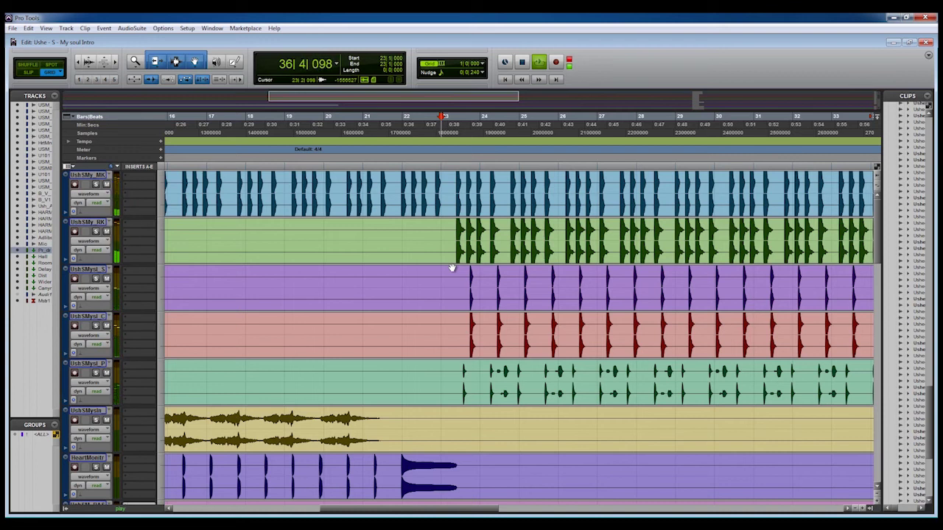
pyautogui.hotkey('ctrl', '[')
pyautogui.hotkey('ctrl', '[')
pyautogui.hotkey('ctrl', '[')
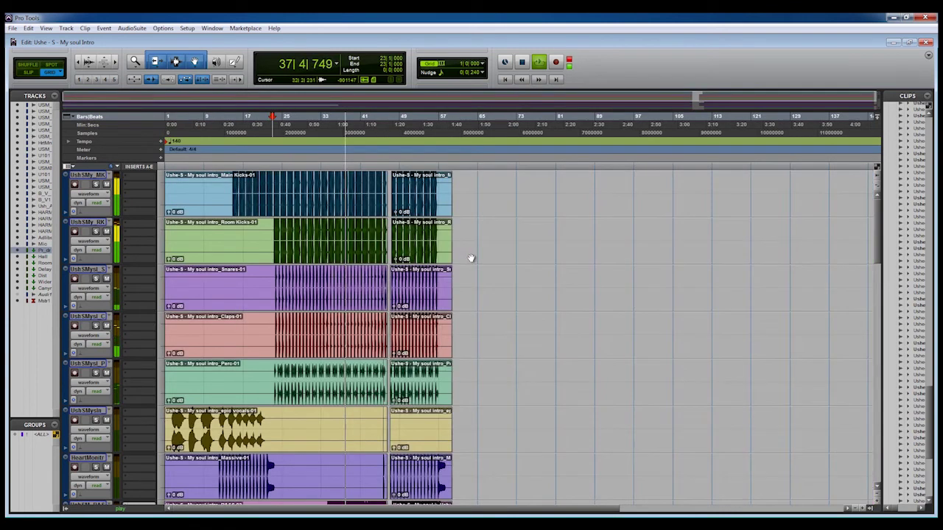
pyautogui.hotkey('ctrl', ']')
pyautogui.hotkey('ctrl', ']')
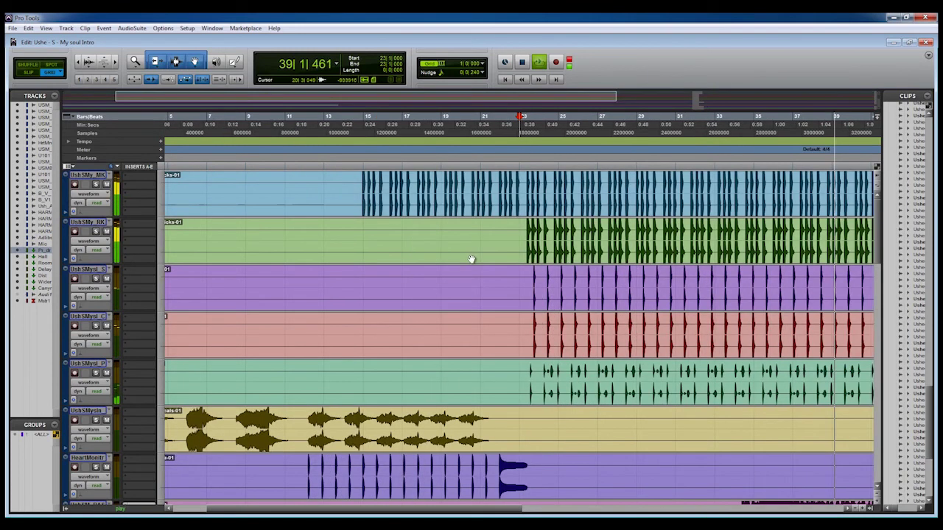
pyautogui.hscroll(5, 477, 265)
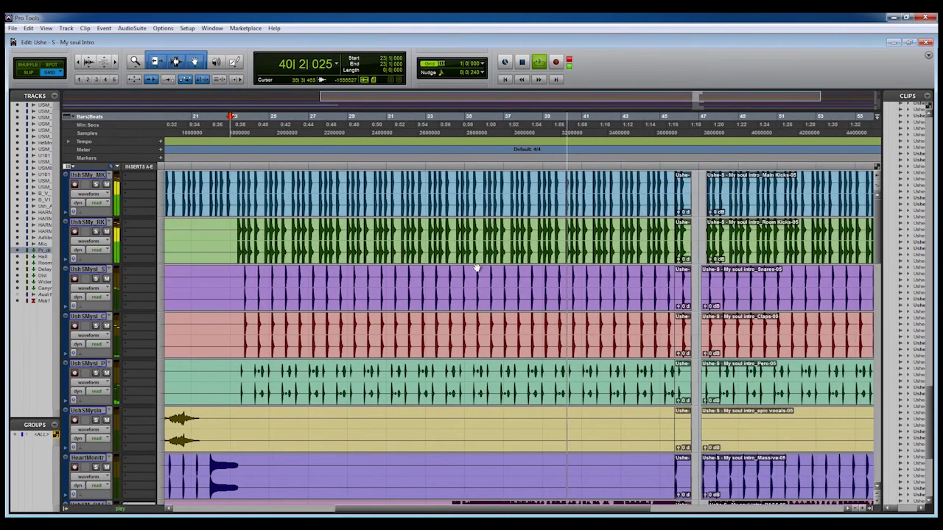
pyautogui.hscroll(2, 476, 267)
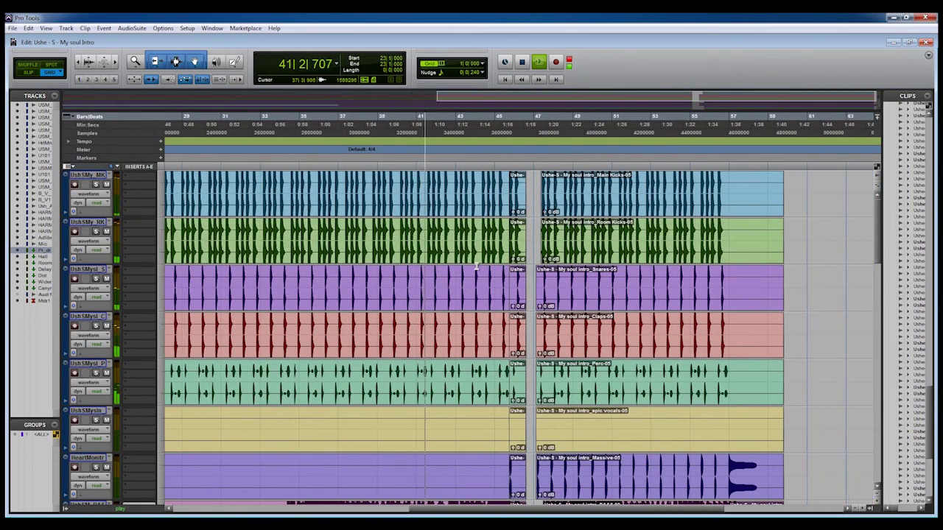
pyautogui.hscroll(2, 476, 266)
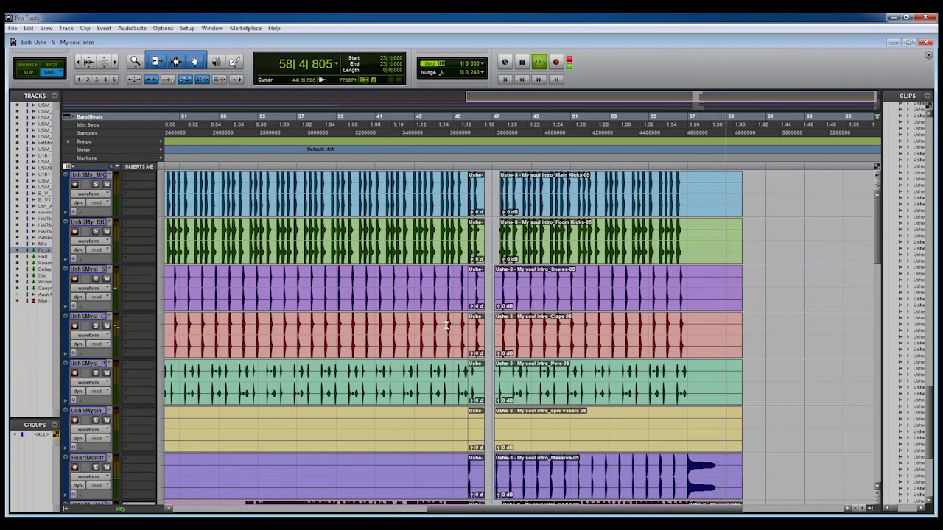
pyautogui.press('space')
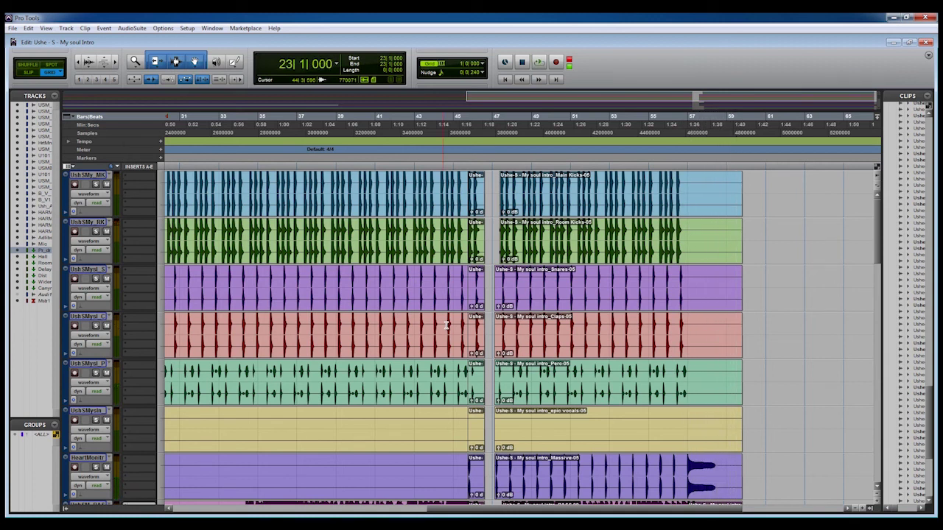